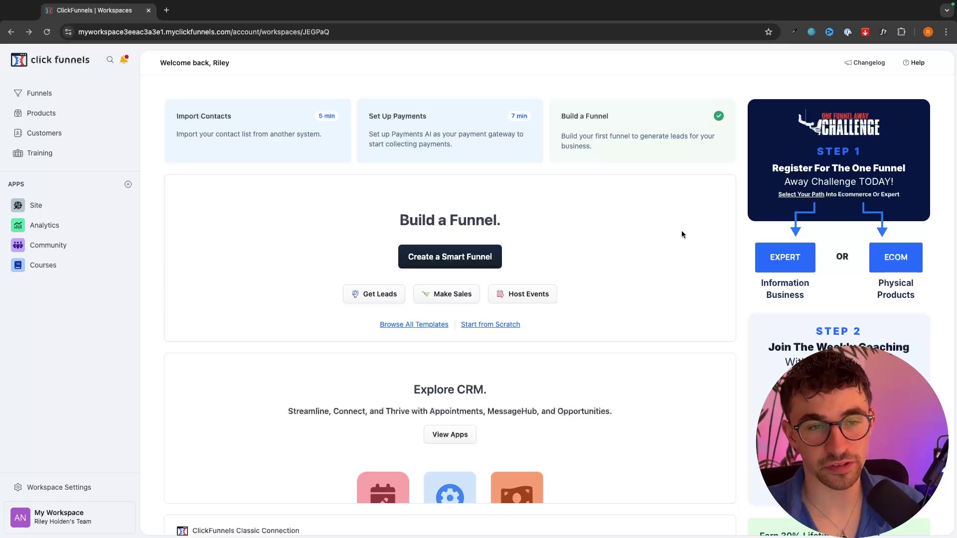
# - Switch to the ClickFunnels site and open the Funnels list showing six existing funnels
pyautogui.hotkey('ctrl', 'Right')
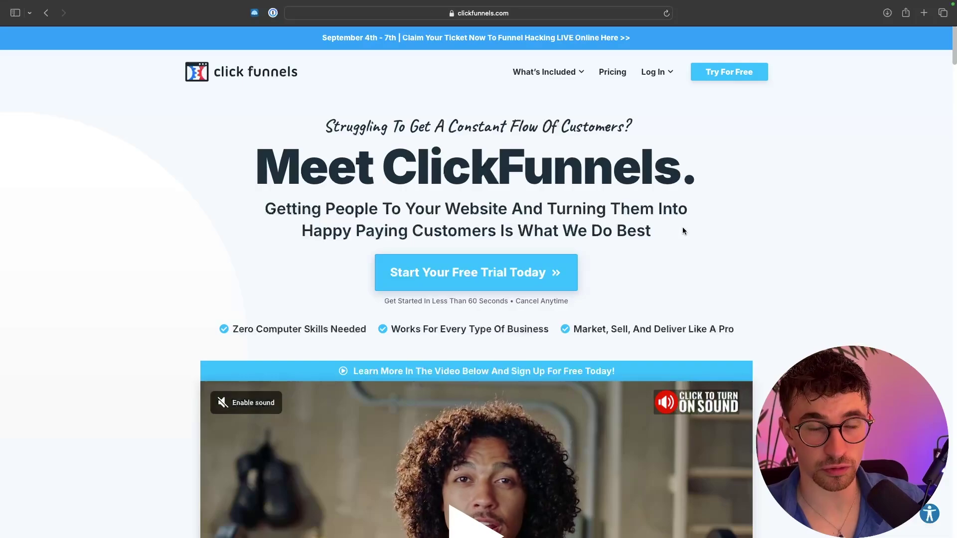
pyautogui.click(468, 286)
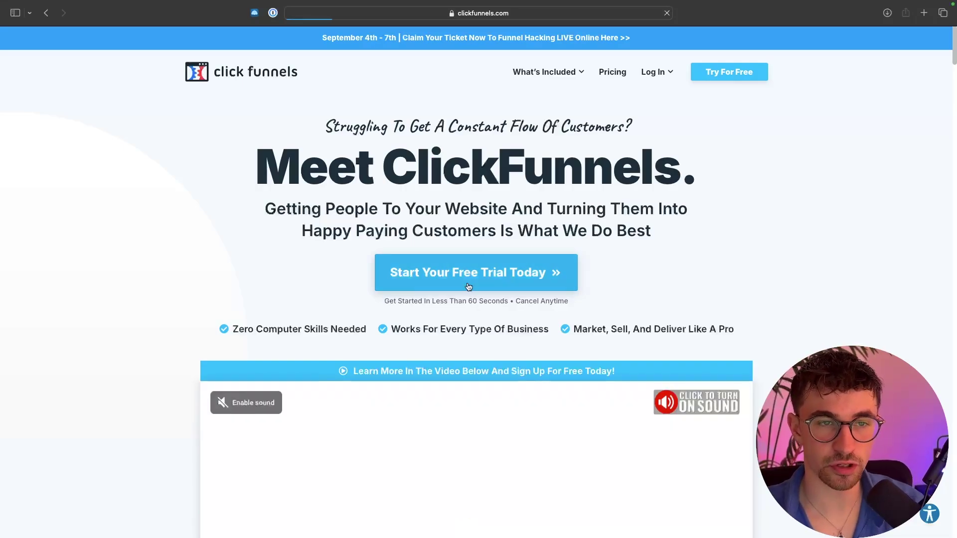
pyautogui.moveTo(561, 148); pyautogui.dragTo(379, 109)
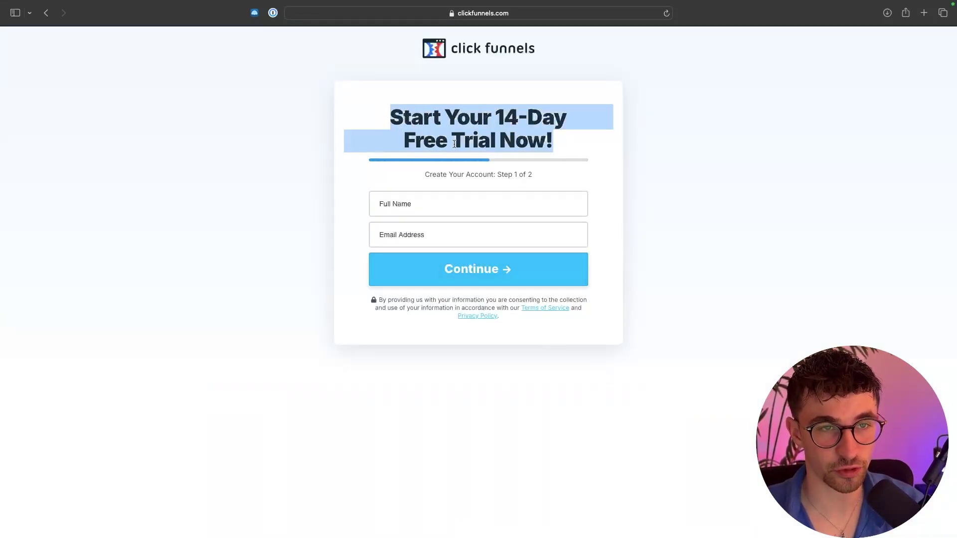
pyautogui.click(697, 212)
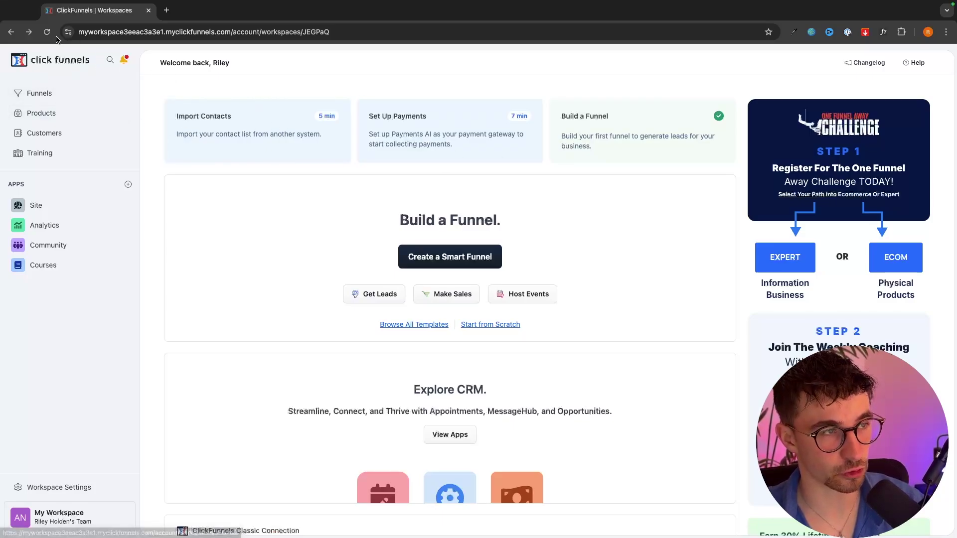
pyautogui.click(55, 100)
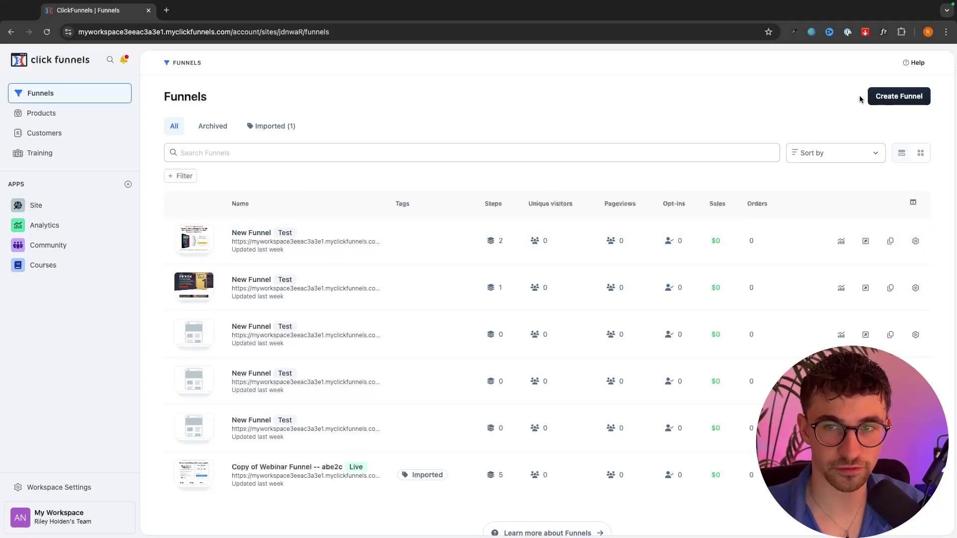
# - Start a new funnel and look over the Lead, Unboxing, Presentation and Phone funnel types
pyautogui.click(898, 102)
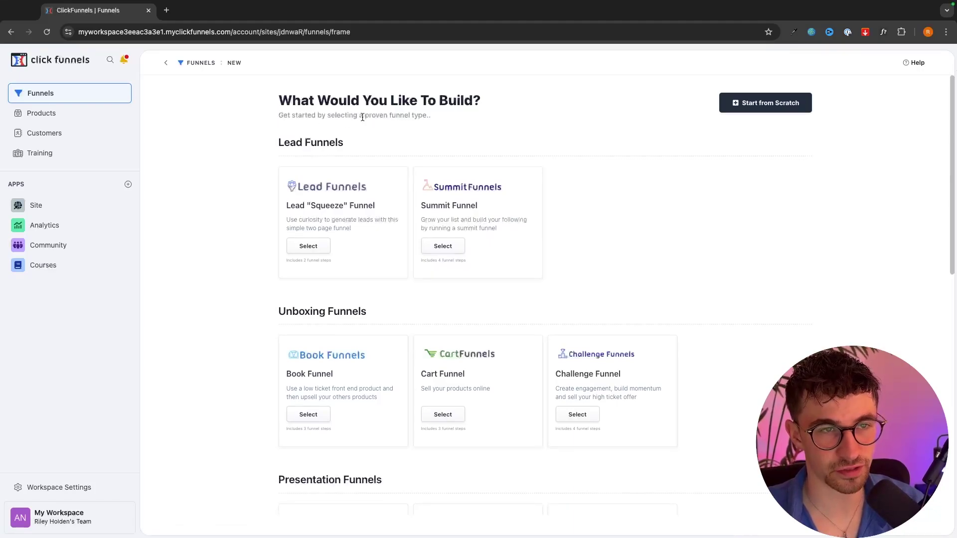
pyautogui.moveTo(363, 117); pyautogui.dragTo(444, 117)
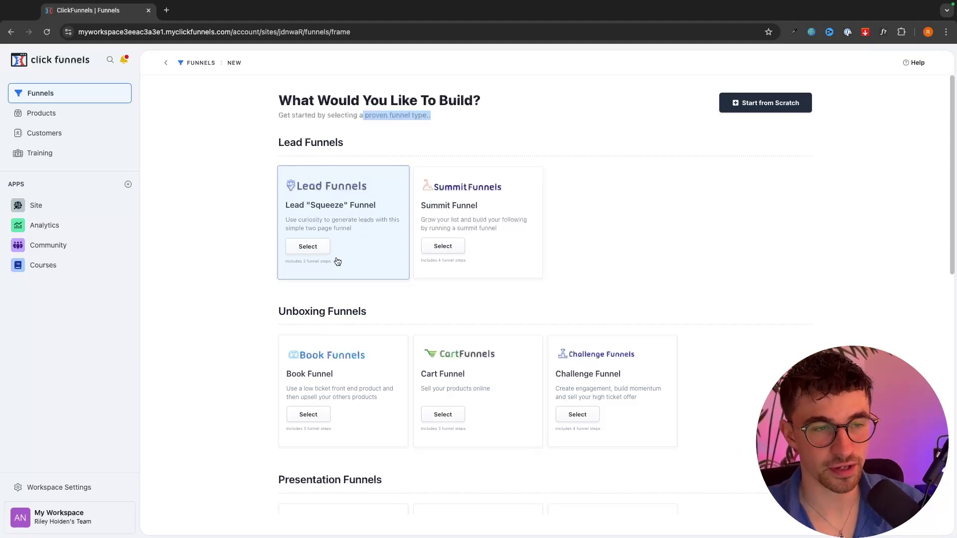
pyautogui.click(622, 250)
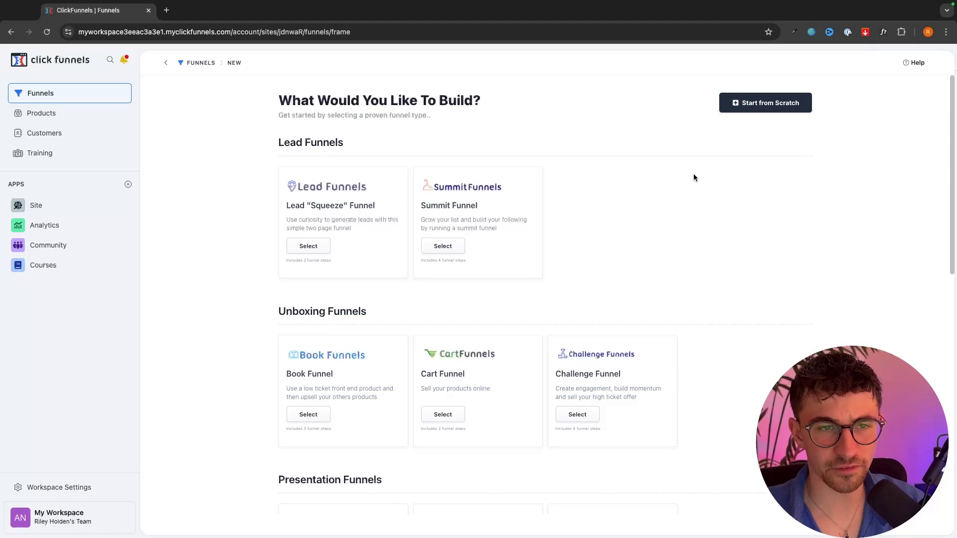
pyautogui.scroll(-1, 642, 279)
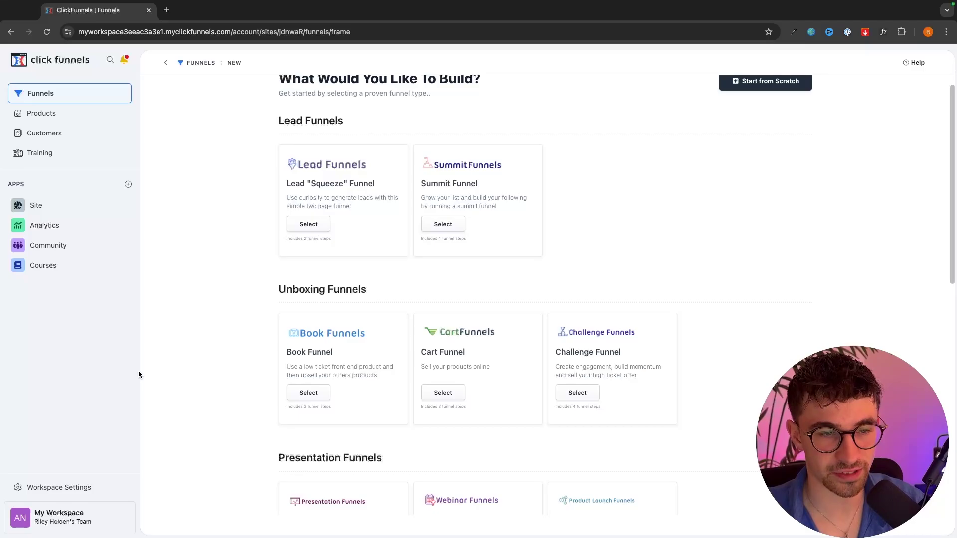
pyautogui.scroll(-5, 216, 381)
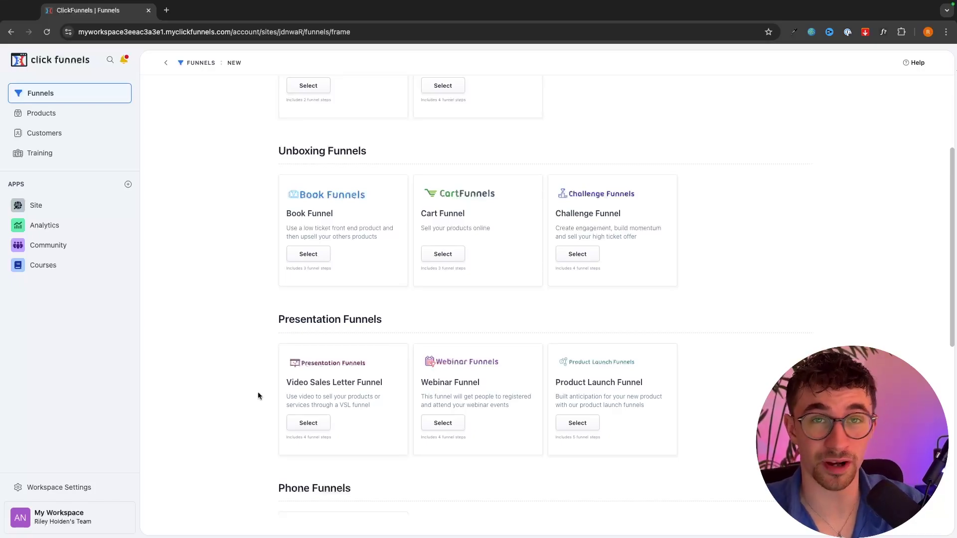
pyautogui.scroll(5, 439, 265)
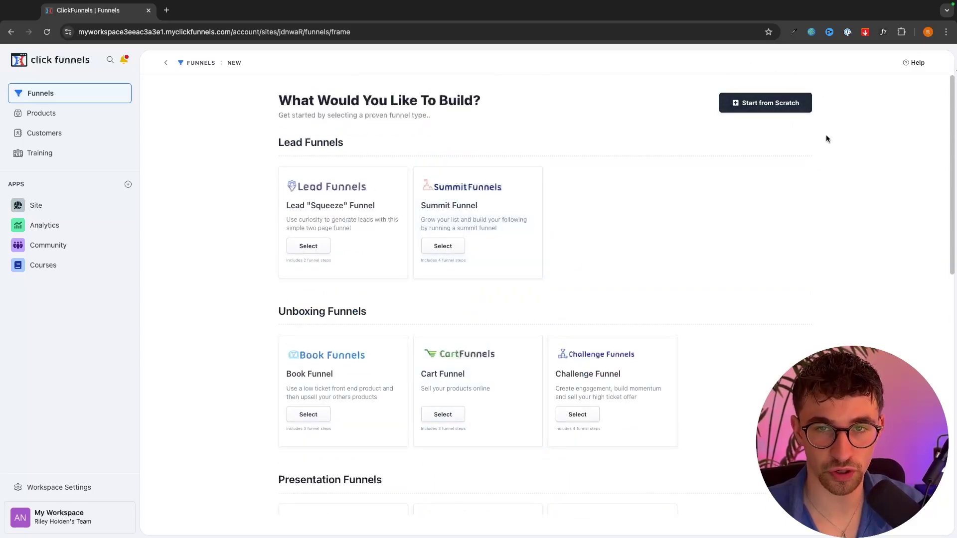
# - Create a blank funnel from scratch named 'Example Funnel' at /example-funnel
pyautogui.click(774, 105)
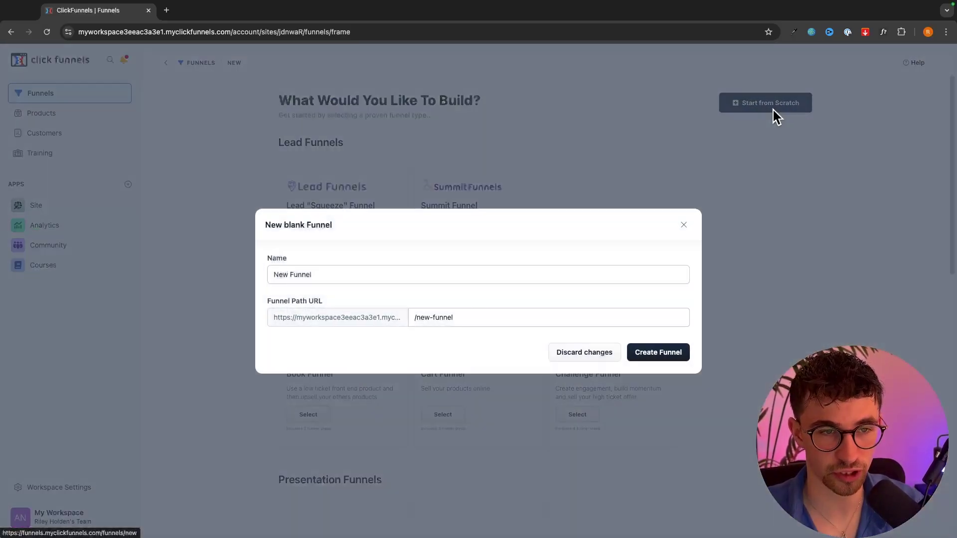
pyautogui.moveTo(329, 260); pyautogui.dragTo(244, 263)
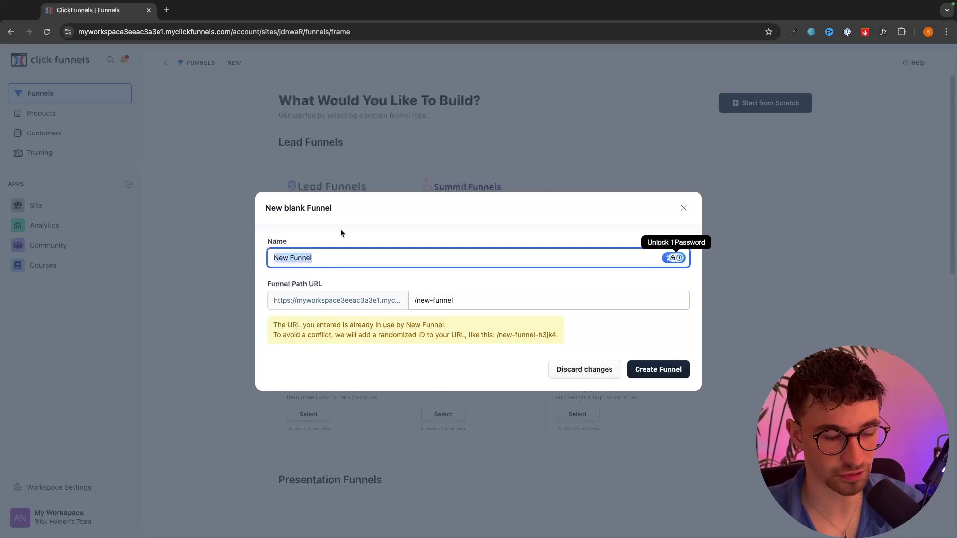
pyautogui.write('Examp')
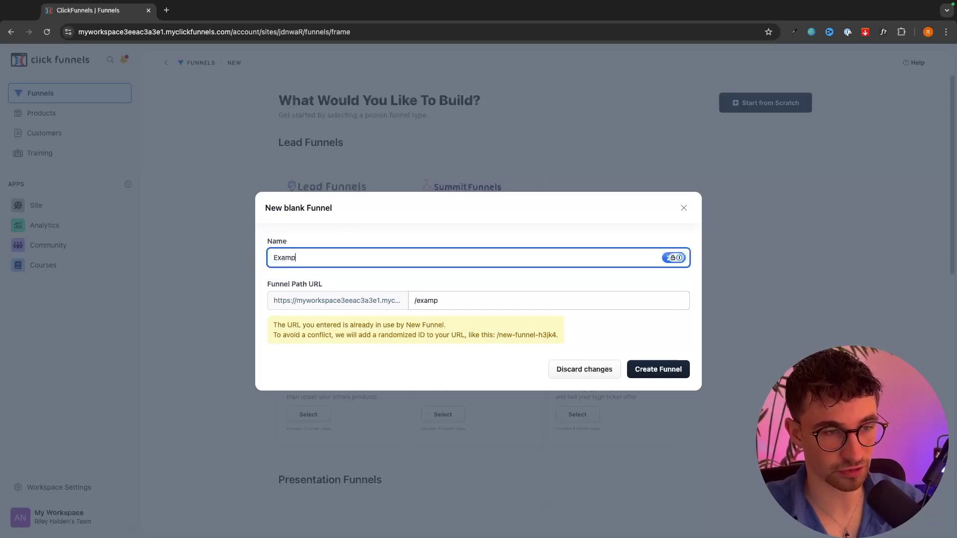
pyautogui.write('le Funnel')
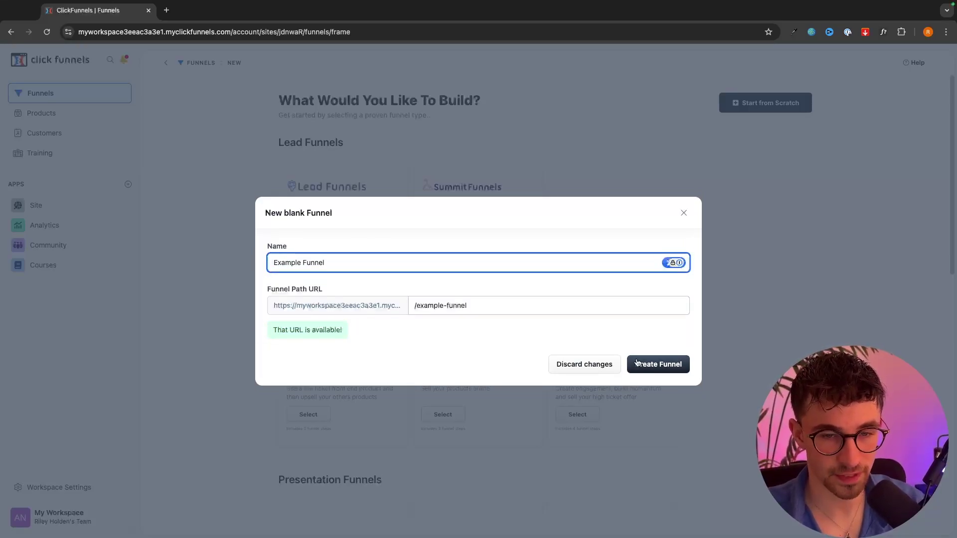
pyautogui.click(663, 368)
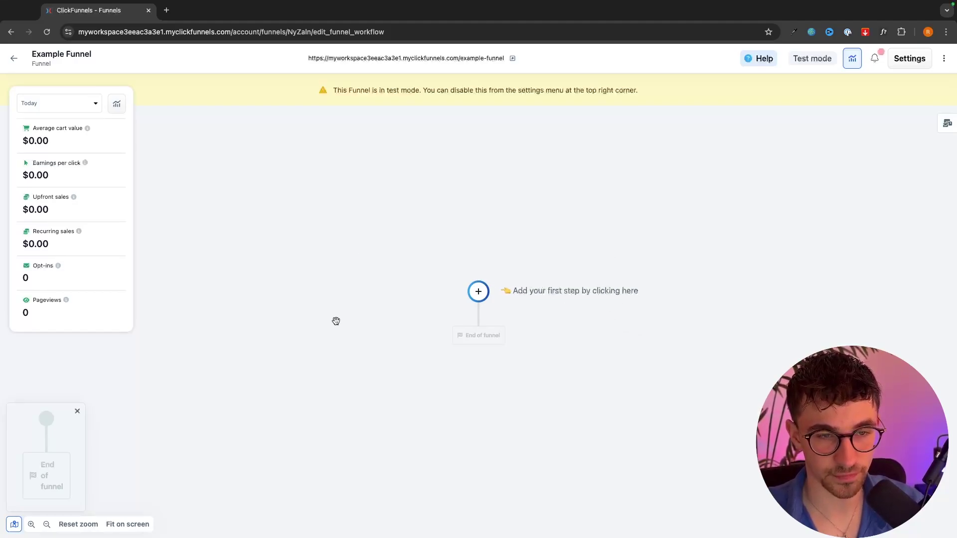
# - Add the funnel's first step to bring up the picker of 69 existing page templates
pyautogui.click(479, 292)
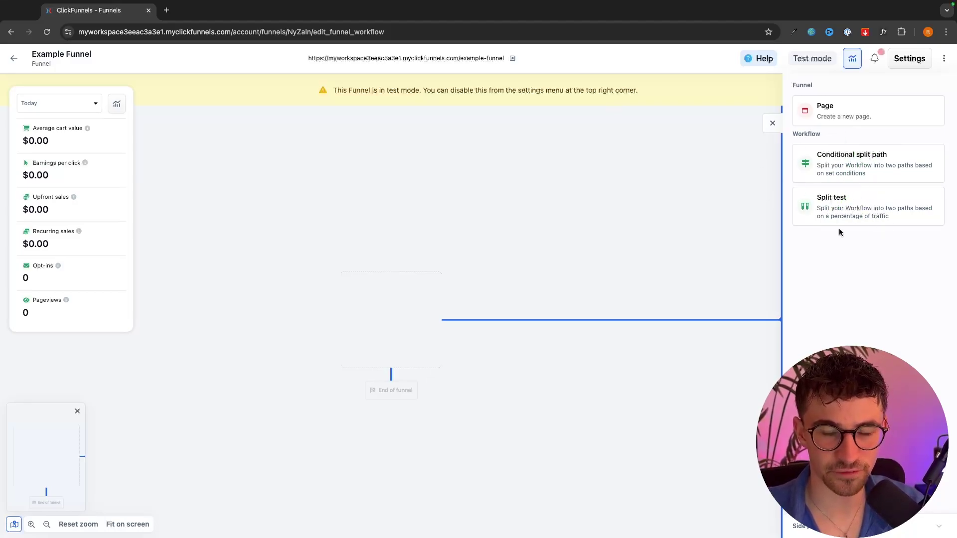
pyautogui.moveTo(841, 222); pyautogui.dragTo(836, 115)
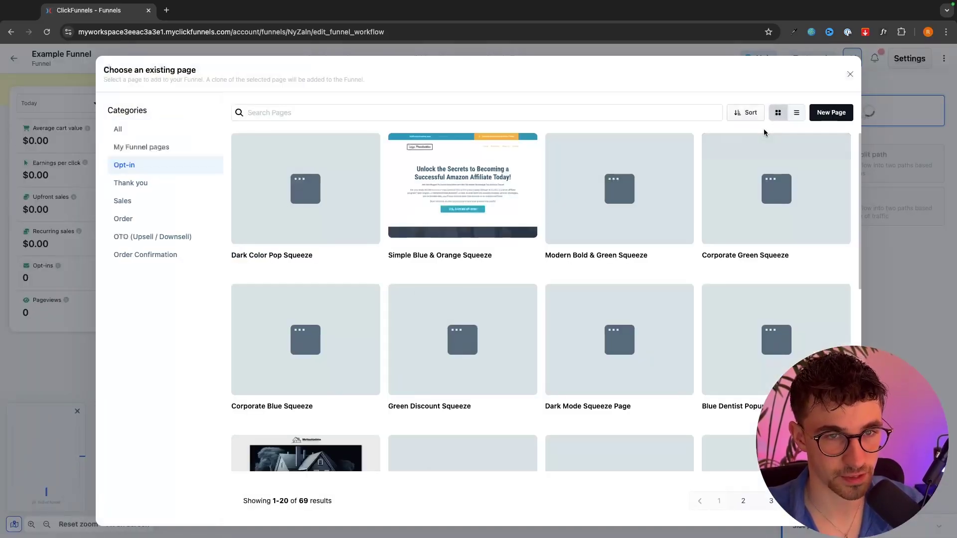
# - Browse the Thank you, Sales and Order template categories, then return to Opt-in squeeze templates
pyautogui.scroll(-2, 496, 209)
pyautogui.scroll(-8, 496, 208)
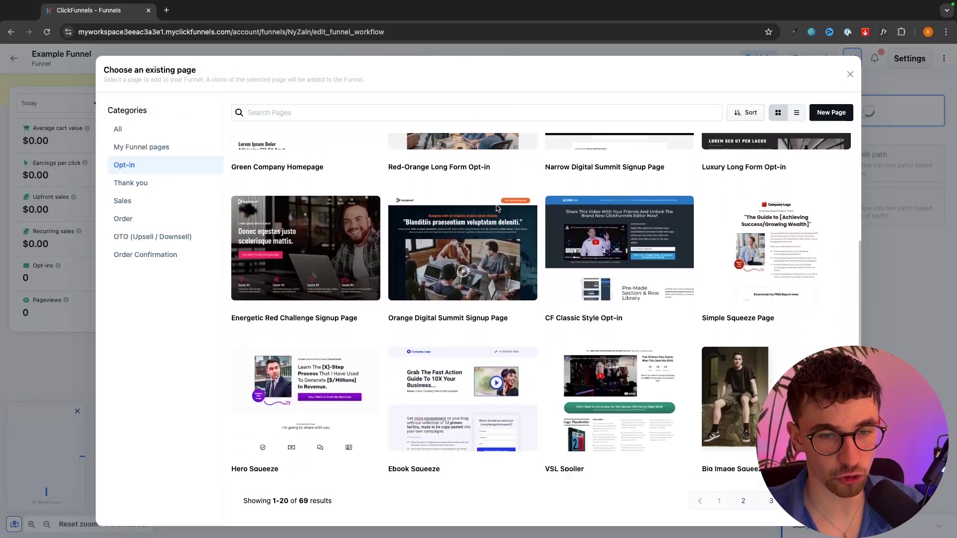
pyautogui.scroll(10, 496, 208)
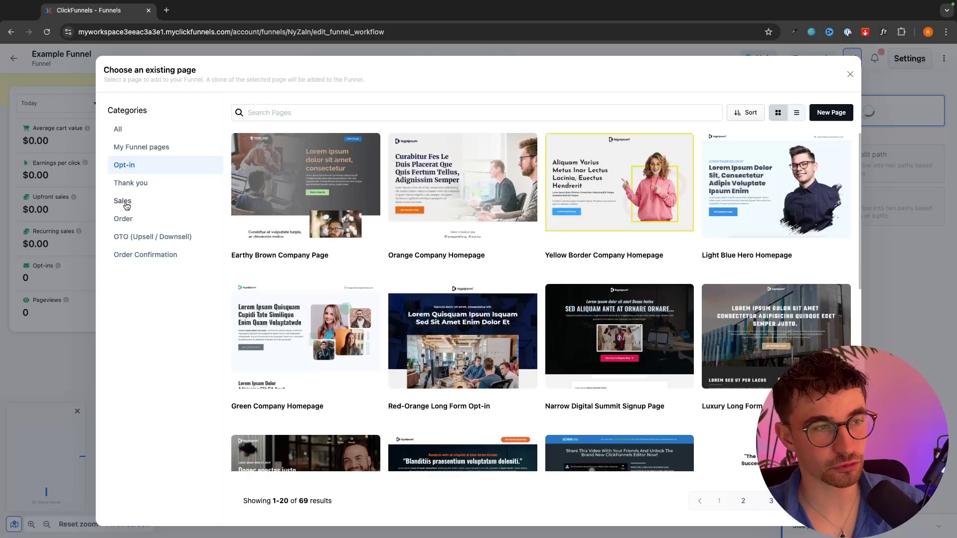
pyautogui.click(132, 184)
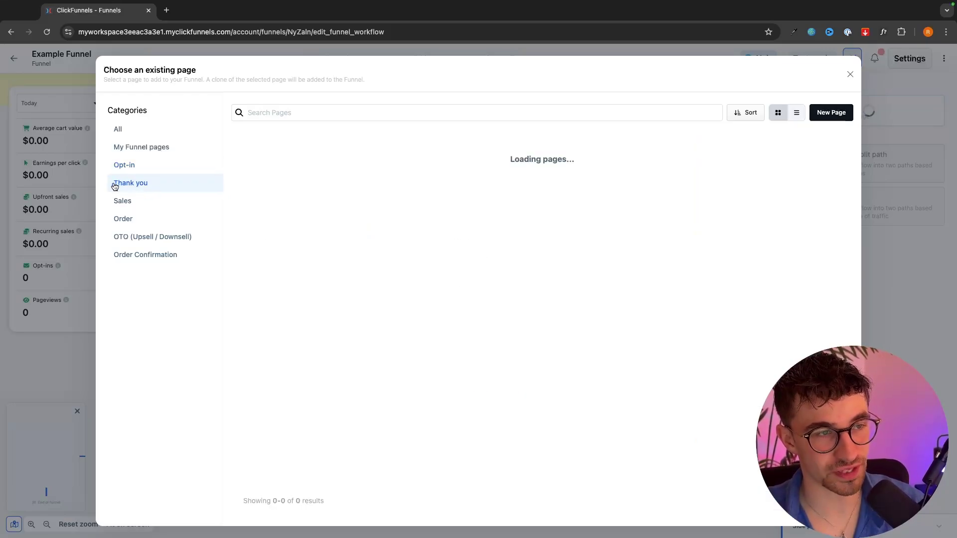
pyautogui.click(131, 203)
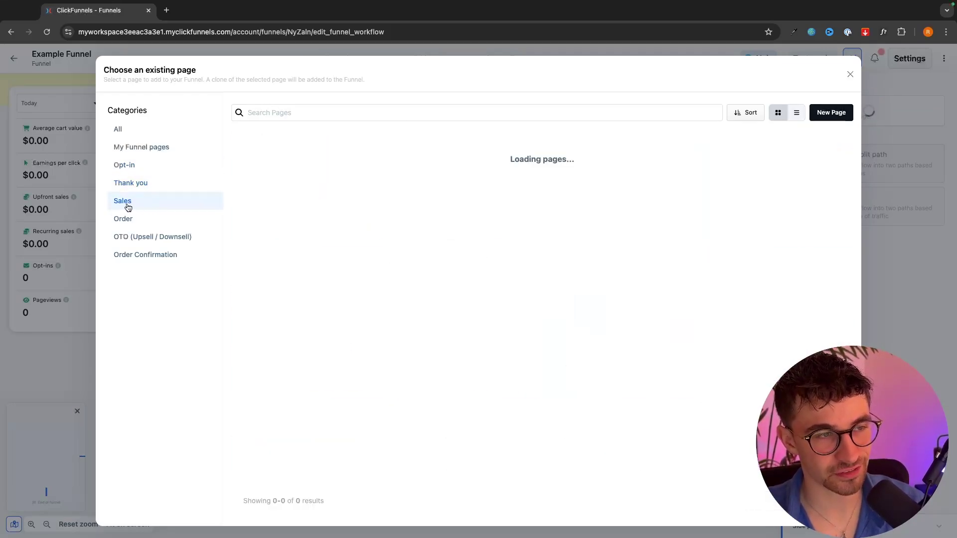
pyautogui.click(121, 220)
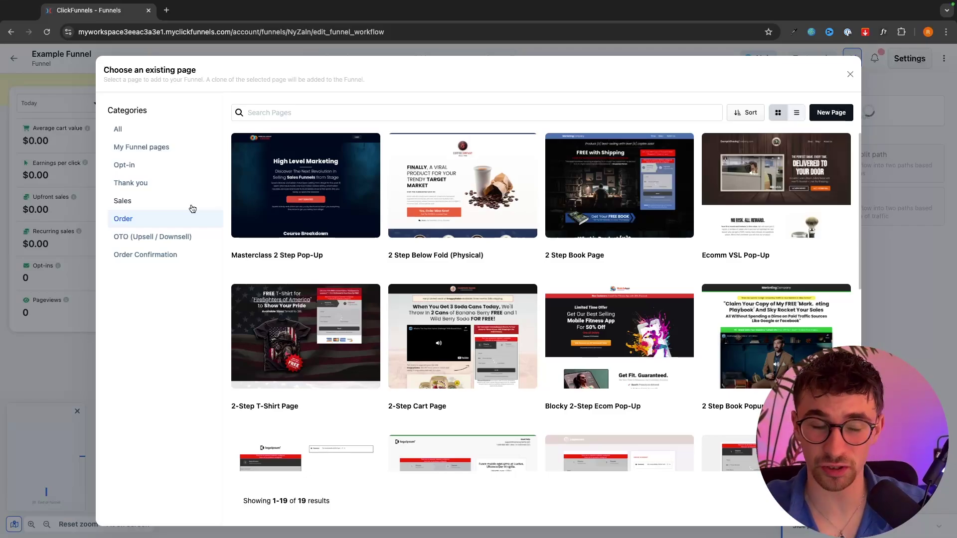
pyautogui.click(161, 171)
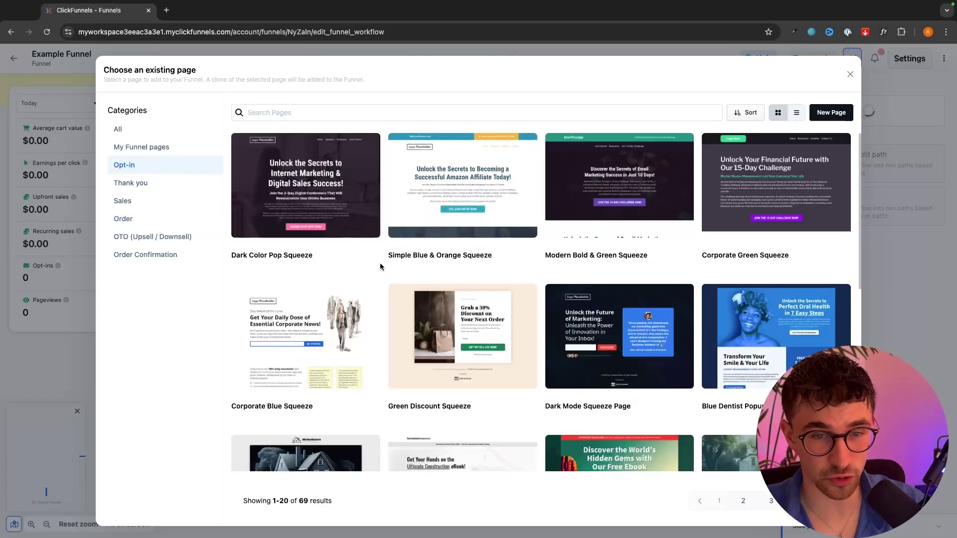
pyautogui.scroll(-6, 438, 203)
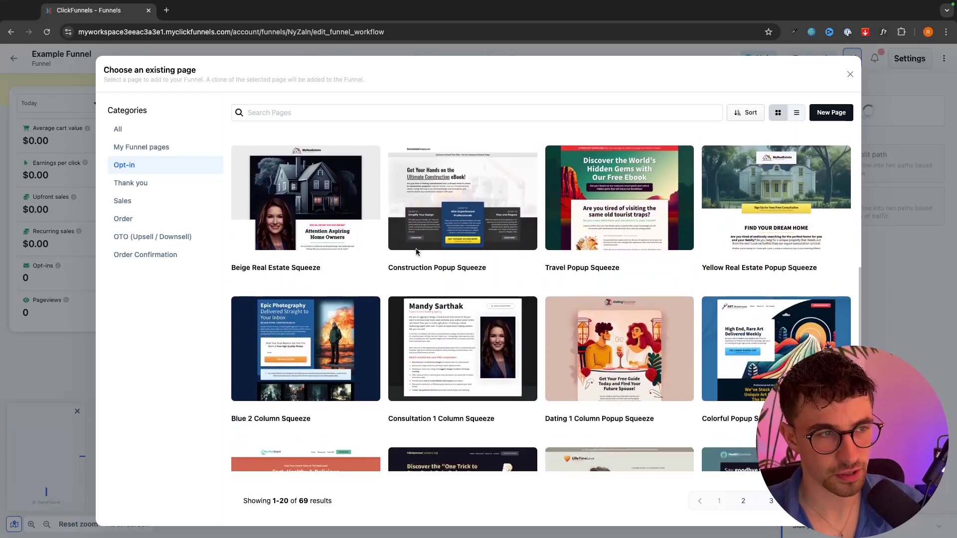
pyautogui.click(186, 185)
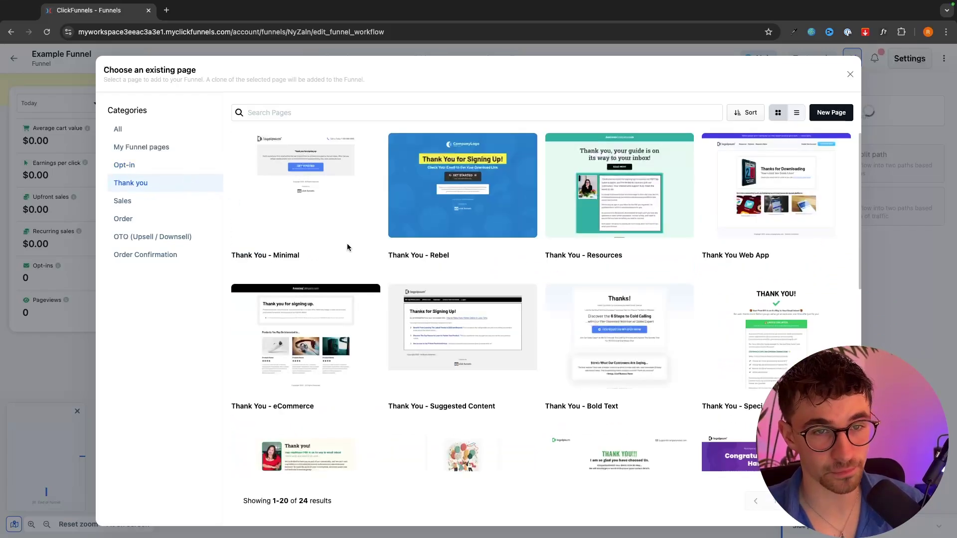
pyautogui.click(130, 165)
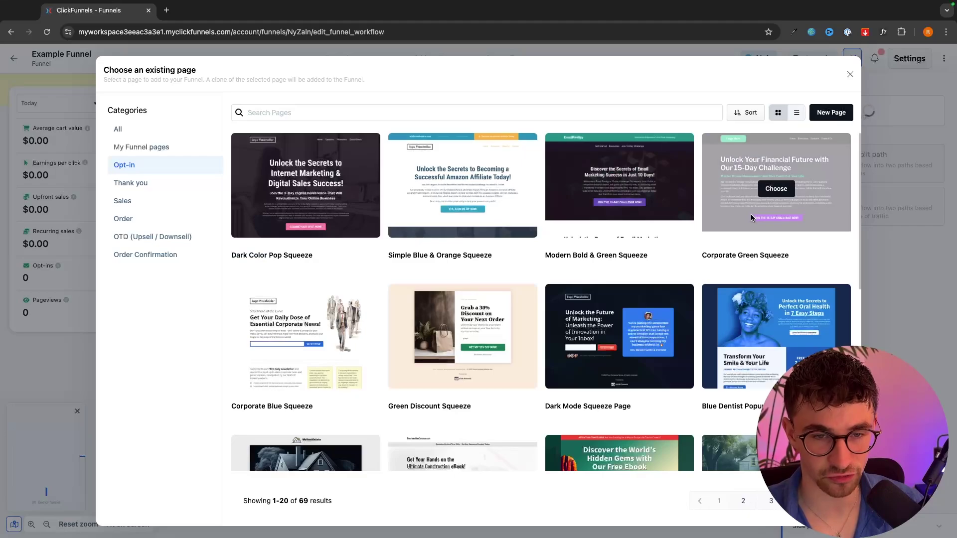
# - Scroll through the Opt-in templates and go to page 2, showing results 21–40 of 69
pyautogui.scroll(-2, 565, 296)
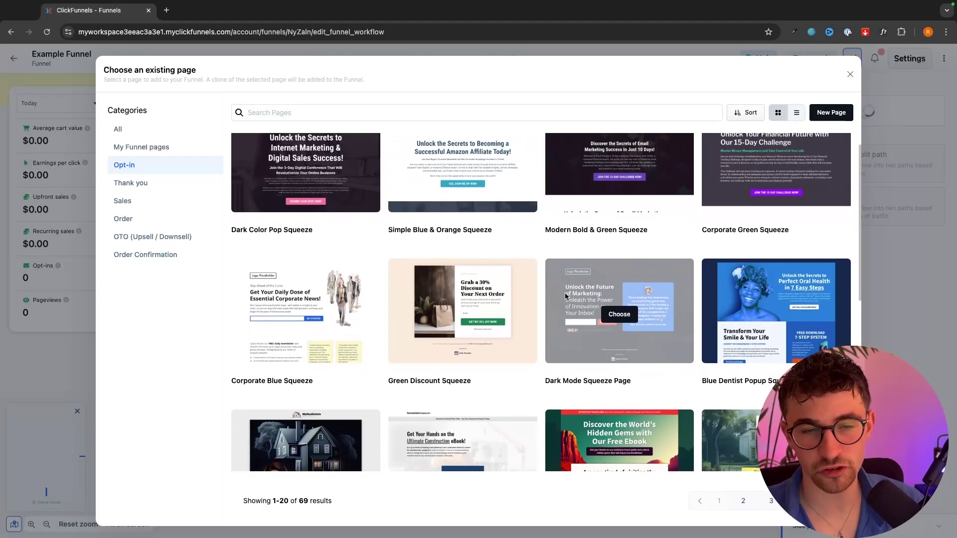
pyautogui.scroll(-2, 565, 296)
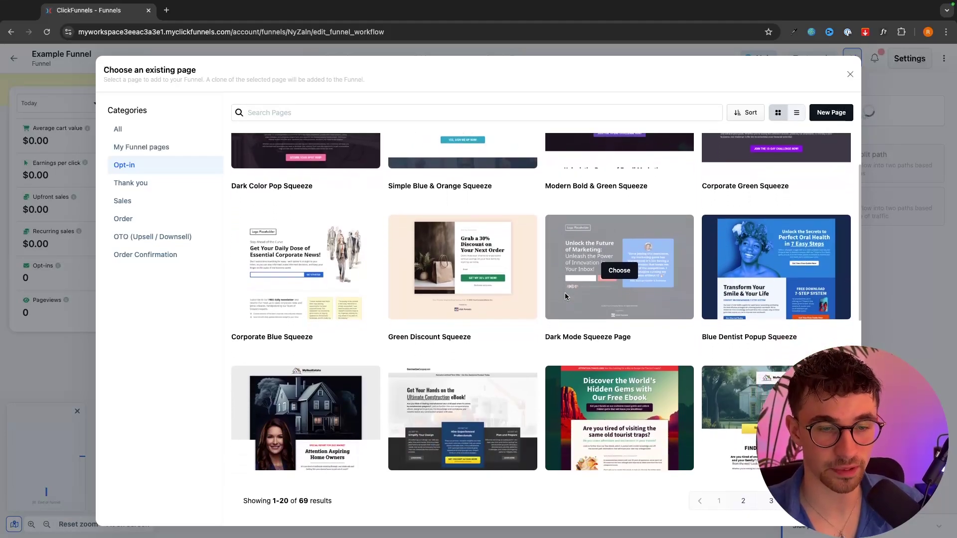
pyautogui.scroll(-2, 566, 296)
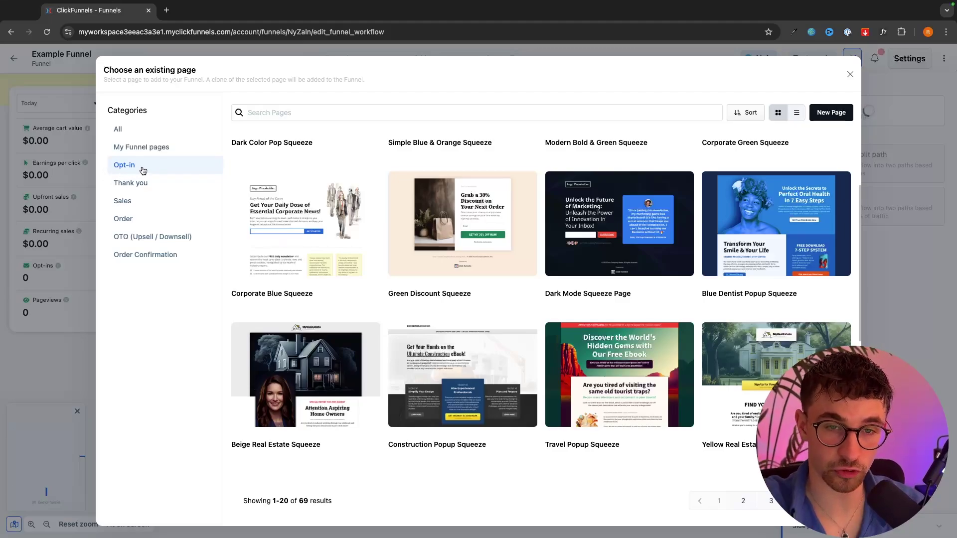
pyautogui.scroll(-10, 449, 239)
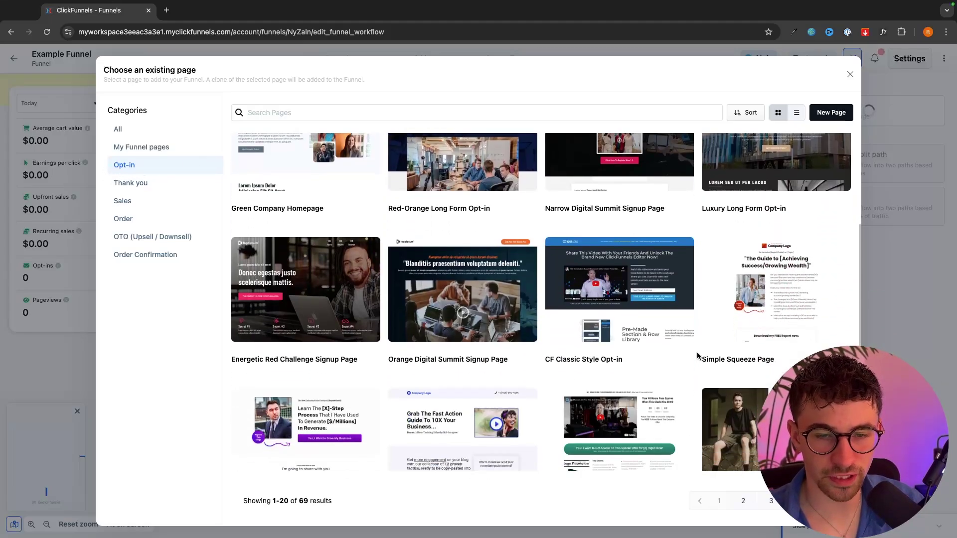
pyautogui.scroll(-1, 715, 313)
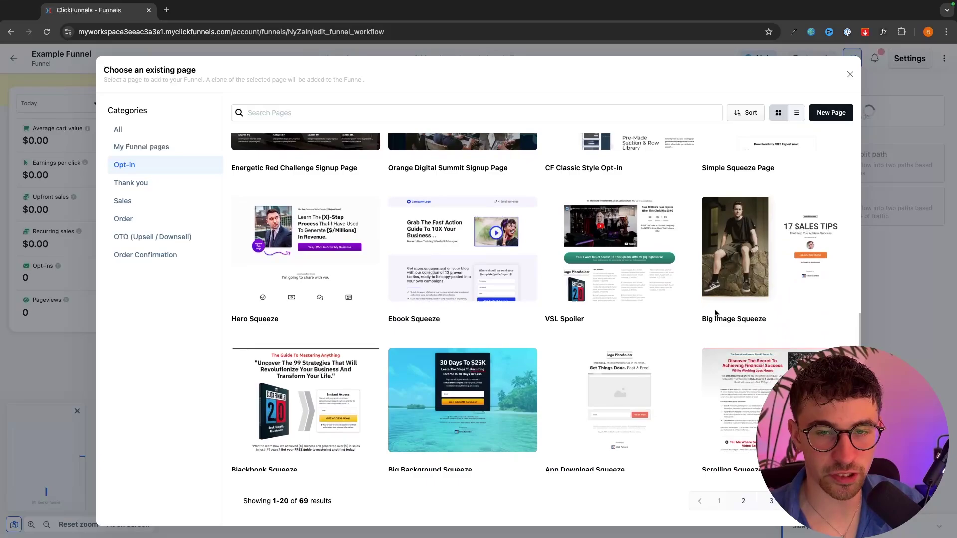
pyautogui.scroll(-5, 720, 390)
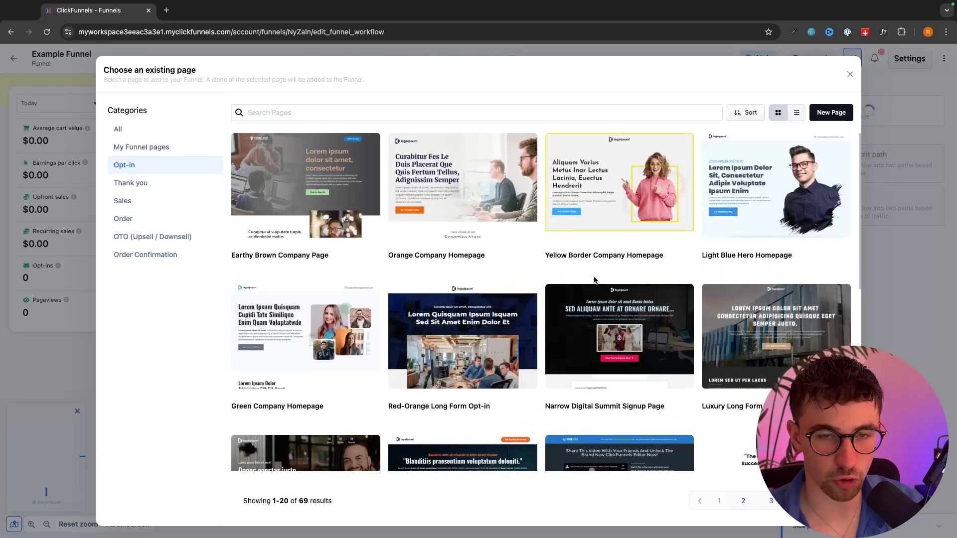
pyautogui.scroll(-2, 623, 269)
pyautogui.scroll(-5, 632, 268)
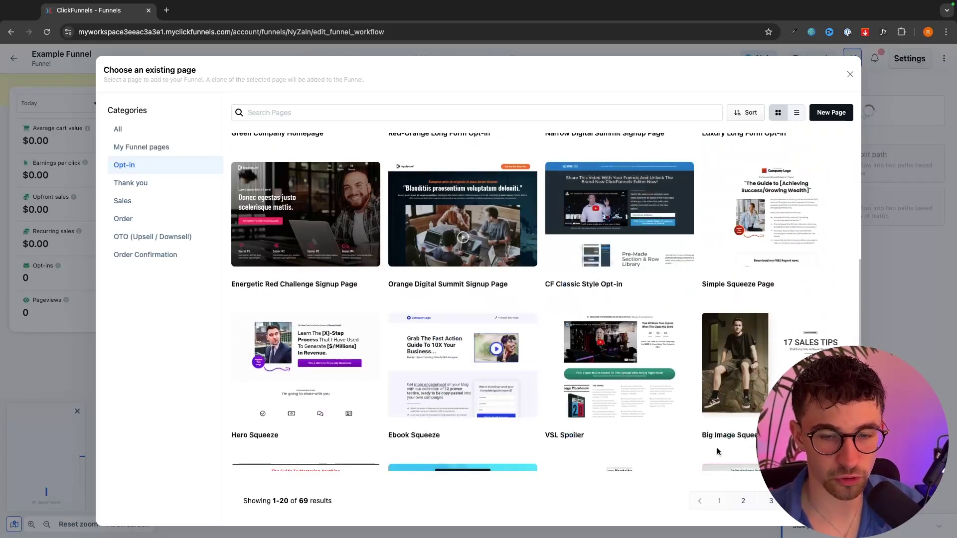
pyautogui.scroll(-1, 648, 319)
pyautogui.click(742, 501)
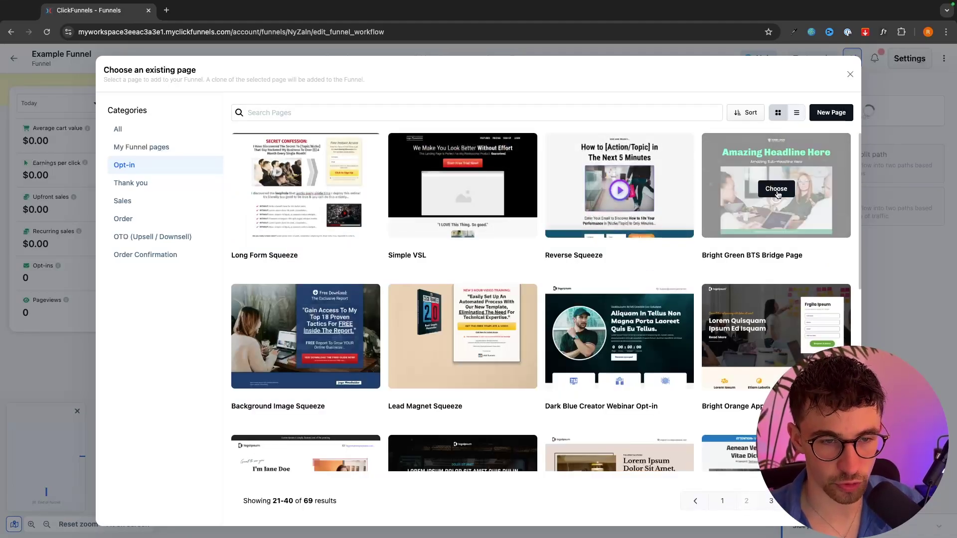
pyautogui.scroll(-1, 776, 200)
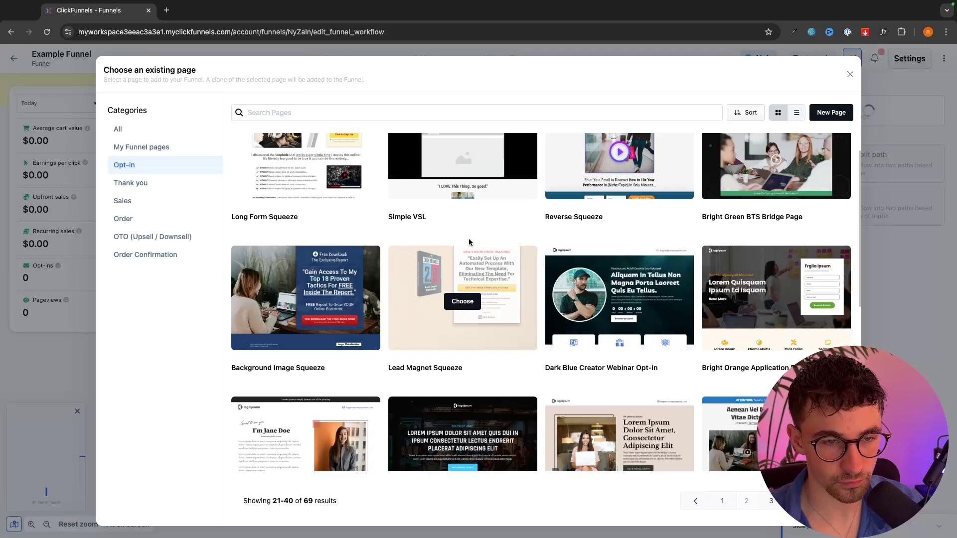
# - Create a page named 'Squeeze Page' at /squeeze-page from the Lead Magnet Squeeze template
pyautogui.click(463, 302)
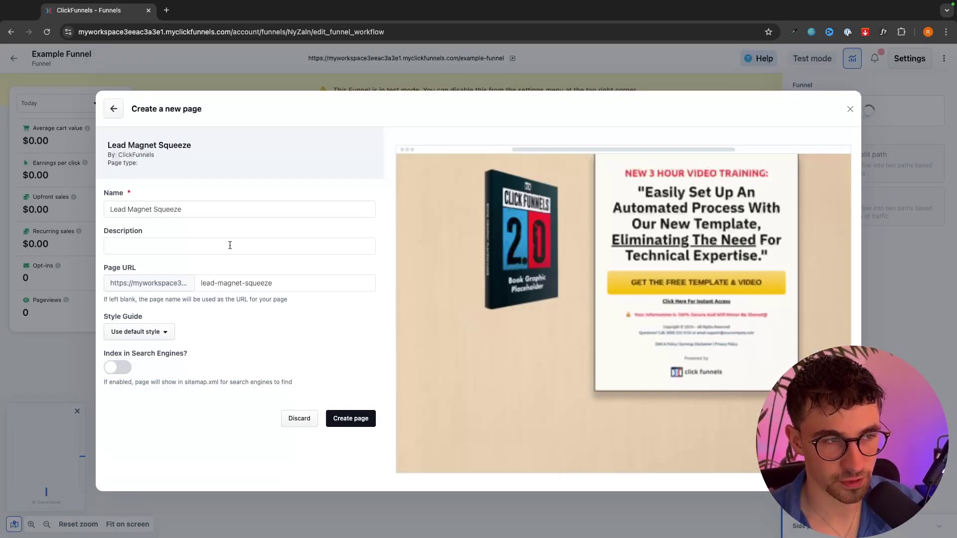
pyautogui.moveTo(184, 209); pyautogui.dragTo(82, 211)
pyautogui.click(142, 210)
pyautogui.write('S')
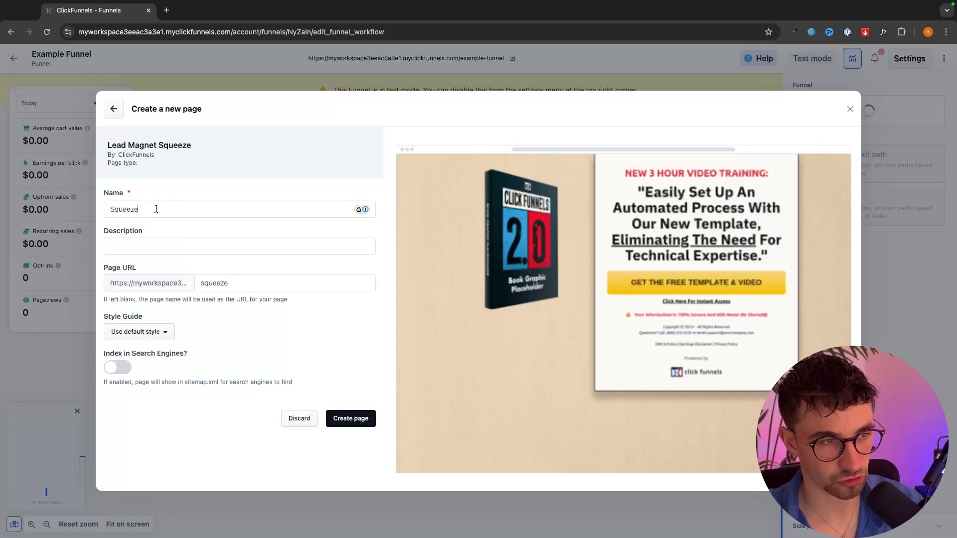
pyautogui.write('Page')
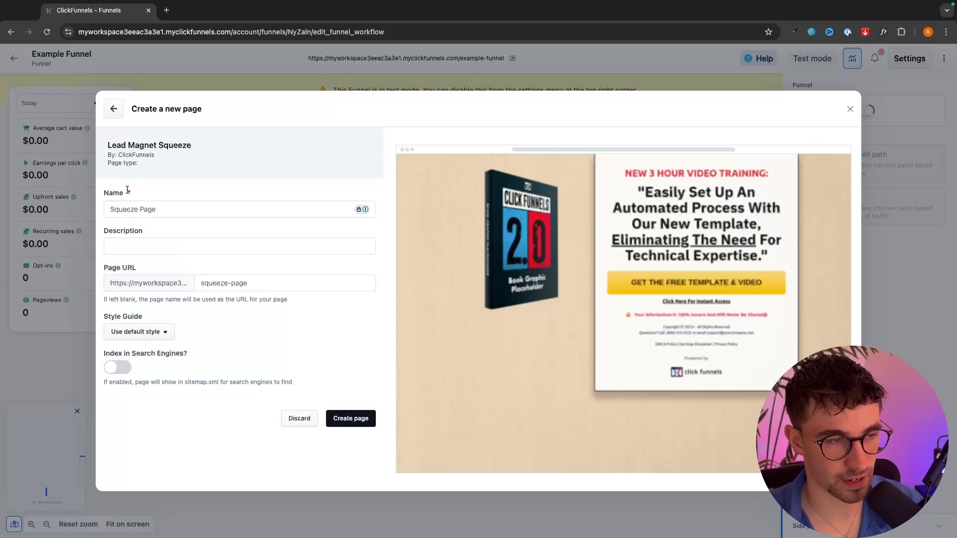
pyautogui.click(356, 425)
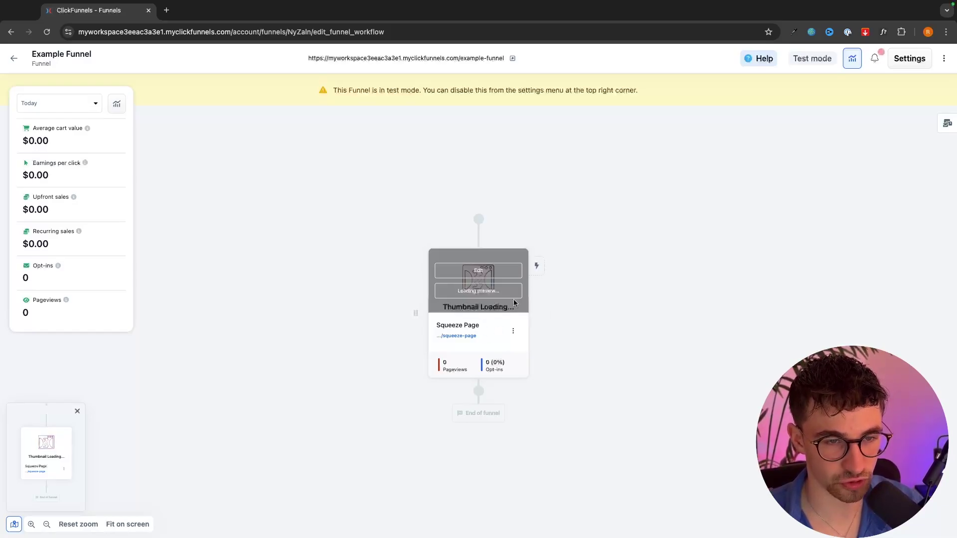
# - Edit the Squeeze Page step from its thumbnail in the Example Funnel workflow
pyautogui.moveTo(494, 284)
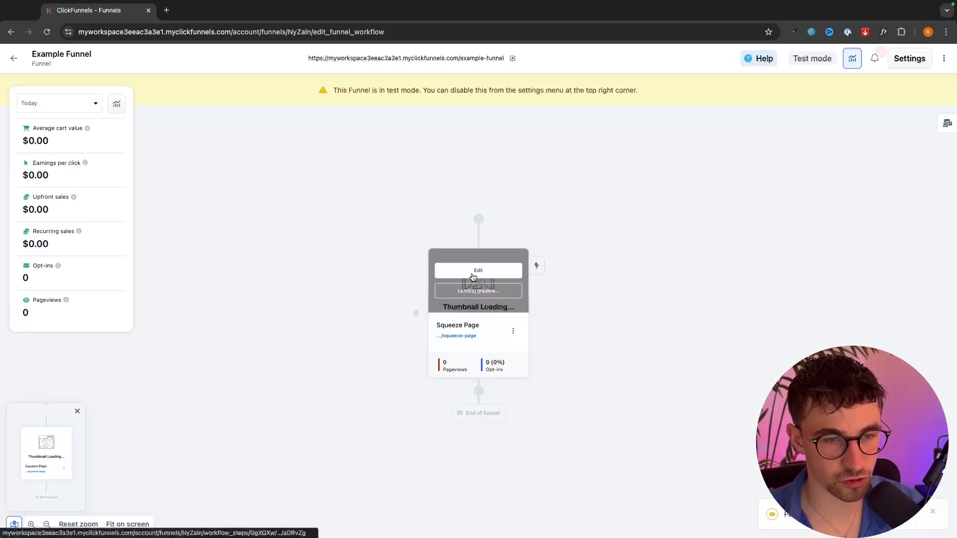
pyautogui.click(483, 277)
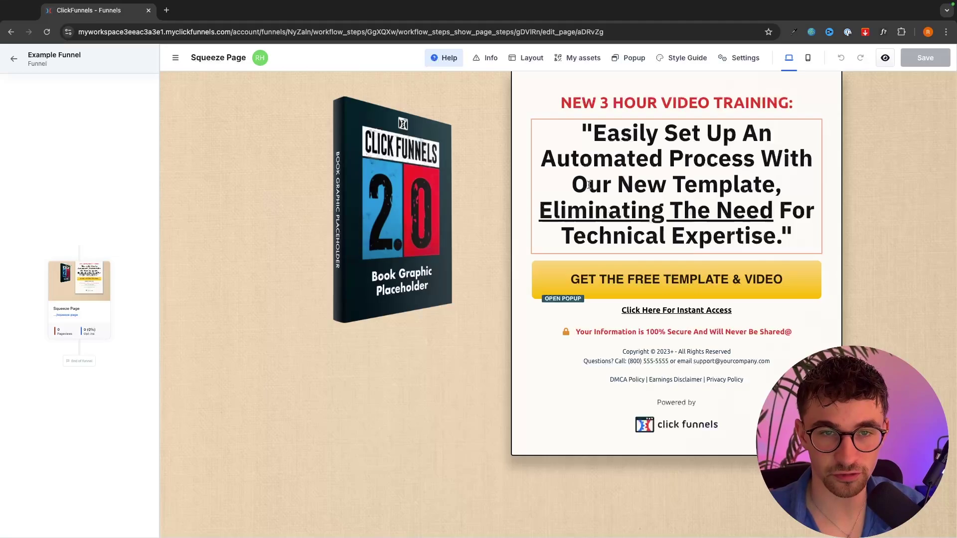
# - Replace the headline with 'How To Drive Traffic For Free & Make Your First $10,000 Online'
pyautogui.click(681, 188)
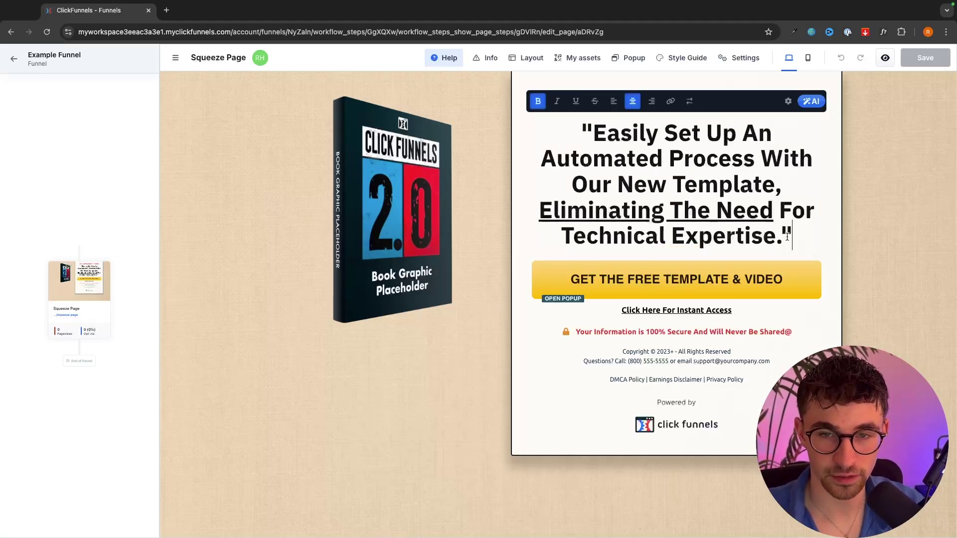
pyautogui.moveTo(787, 237); pyautogui.dragTo(616, 159)
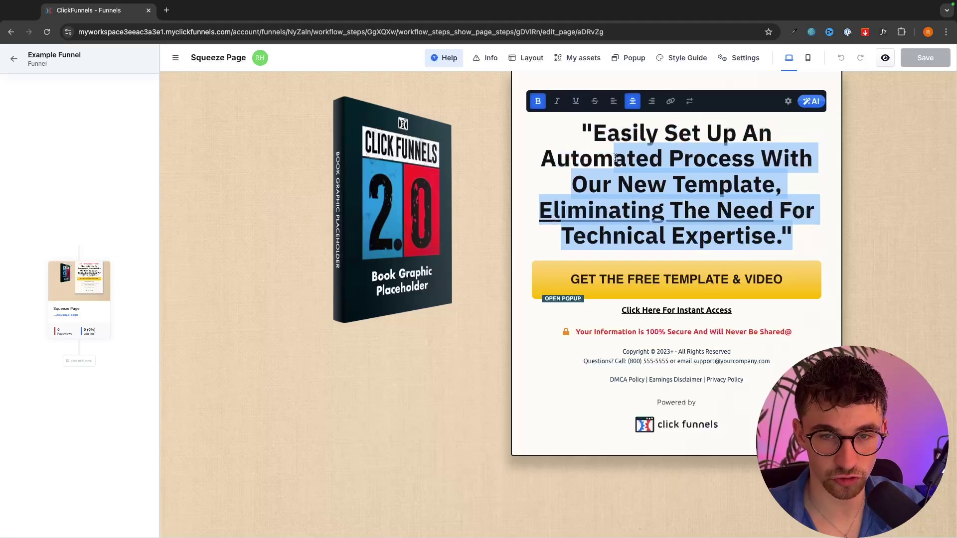
pyautogui.click(716, 210)
pyautogui.moveTo(788, 237); pyautogui.dragTo(572, 140)
pyautogui.write('How To Drive Traffic For Free & Make Your First $10,000')
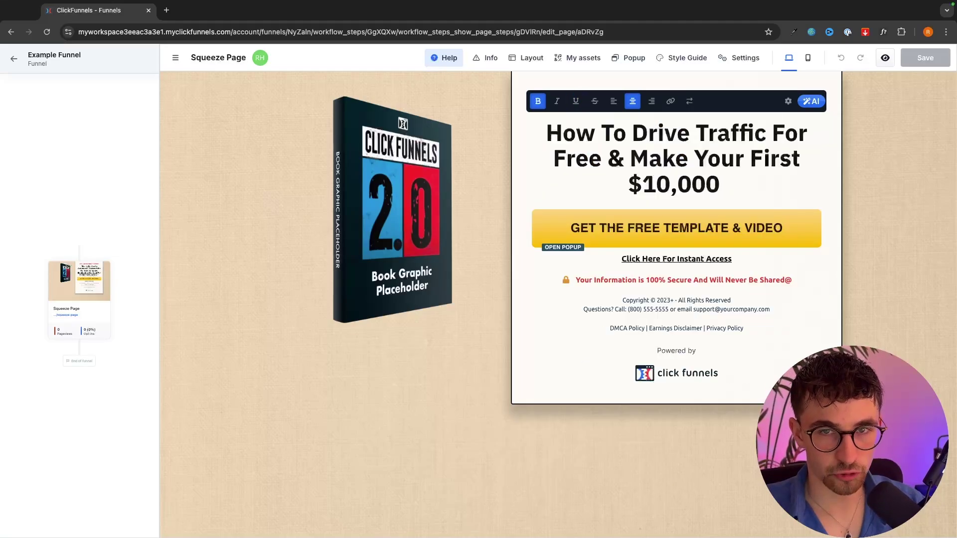
pyautogui.write('Onlinw')
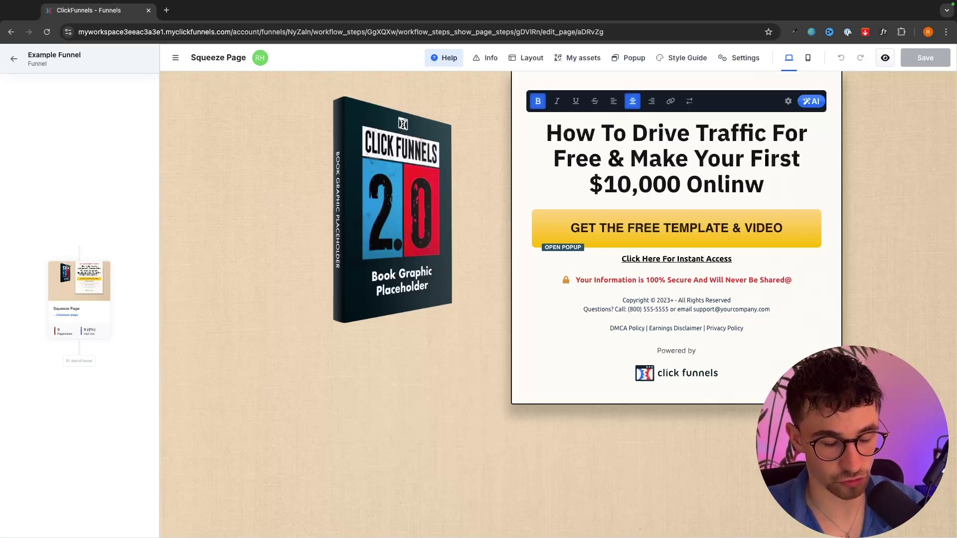
pyautogui.press('BackSpace')
pyautogui.write('e')
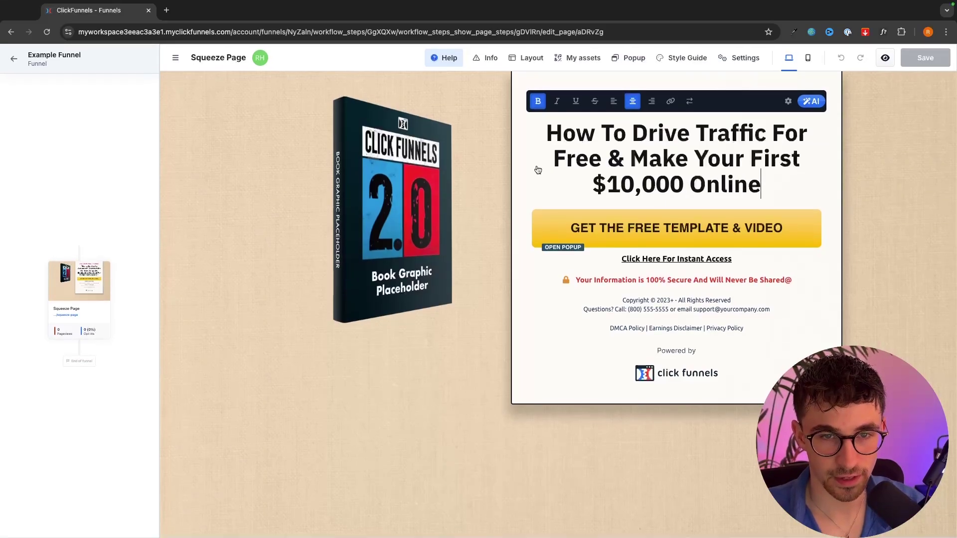
pyautogui.click(650, 259)
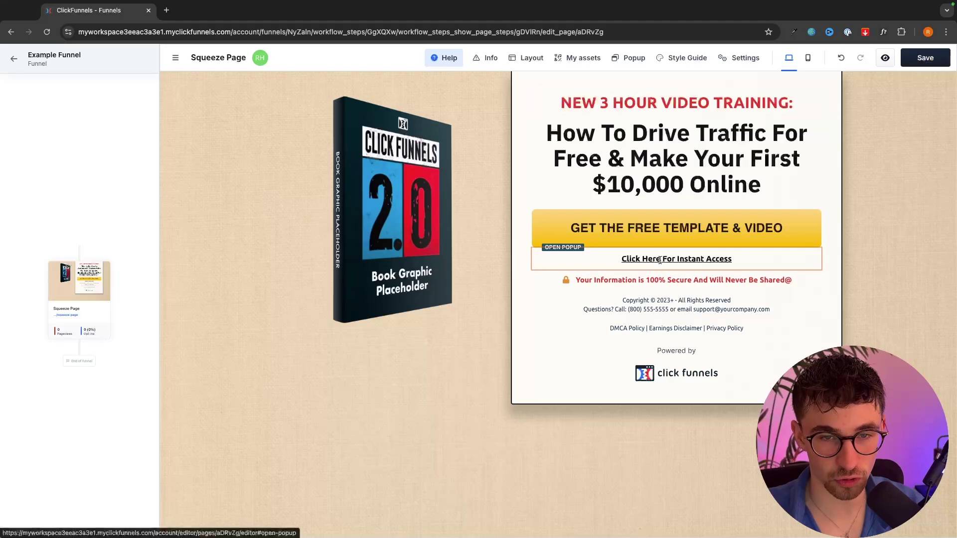
# - Check the 'Click Here For Instant Access' link settings and footer text, leaving both unchanged
pyautogui.doubleClick(658, 260)
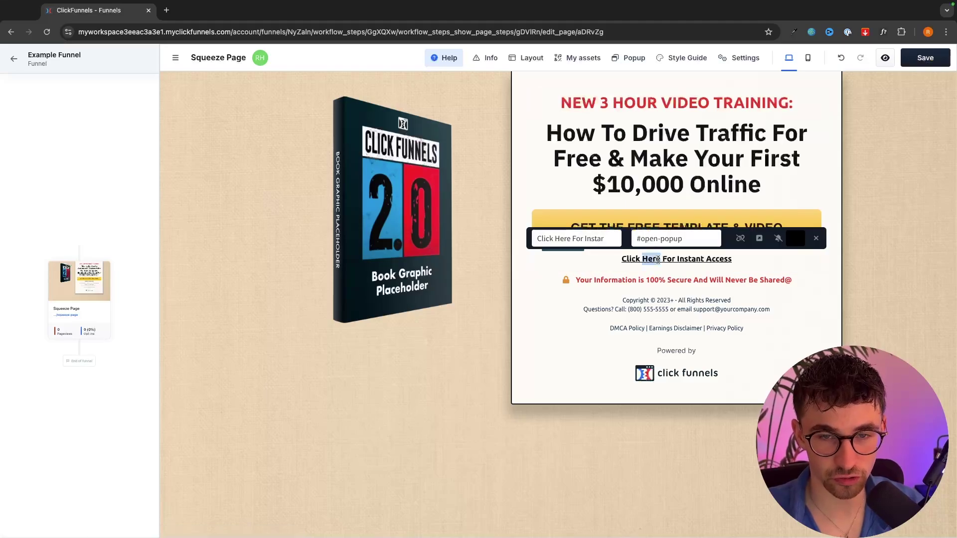
pyautogui.click(687, 298)
pyautogui.click(681, 301)
pyautogui.click(526, 225)
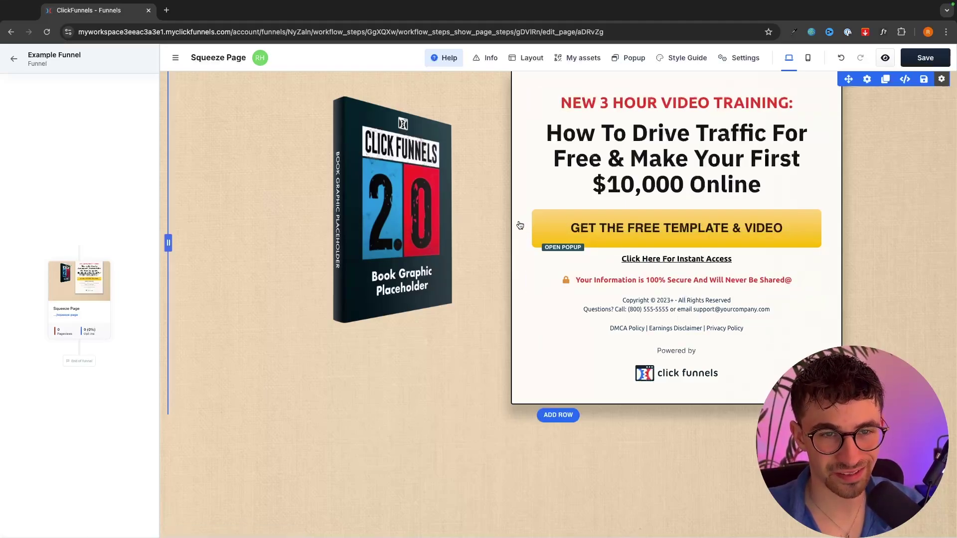
# - Replace the book image with the Marketing Strategy image uploaded after searching files for 'book'
pyautogui.click(394, 184)
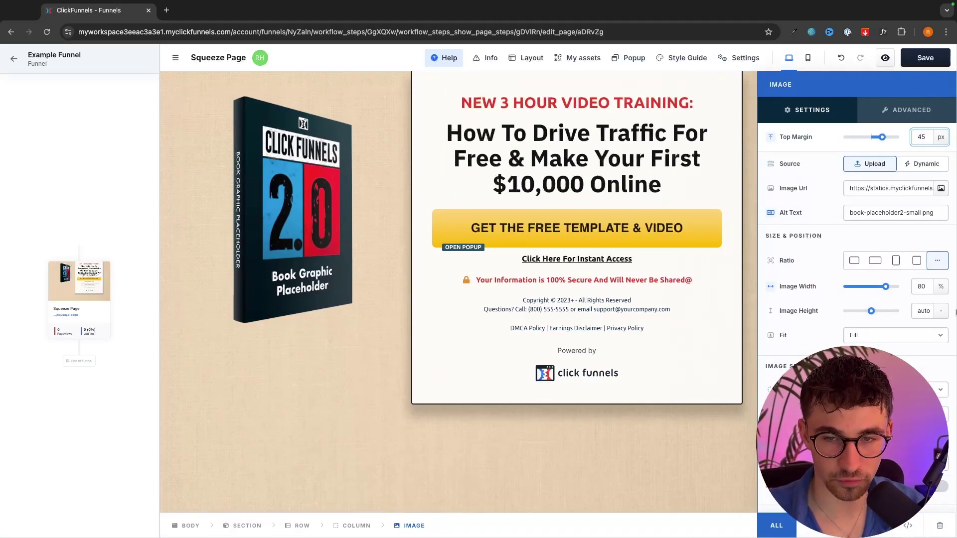
pyautogui.click(779, 188)
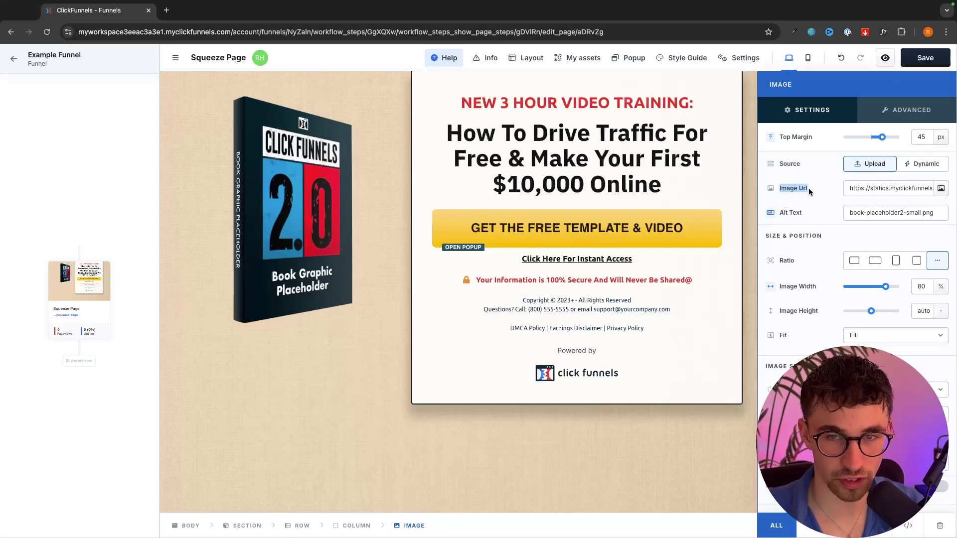
pyautogui.click(941, 189)
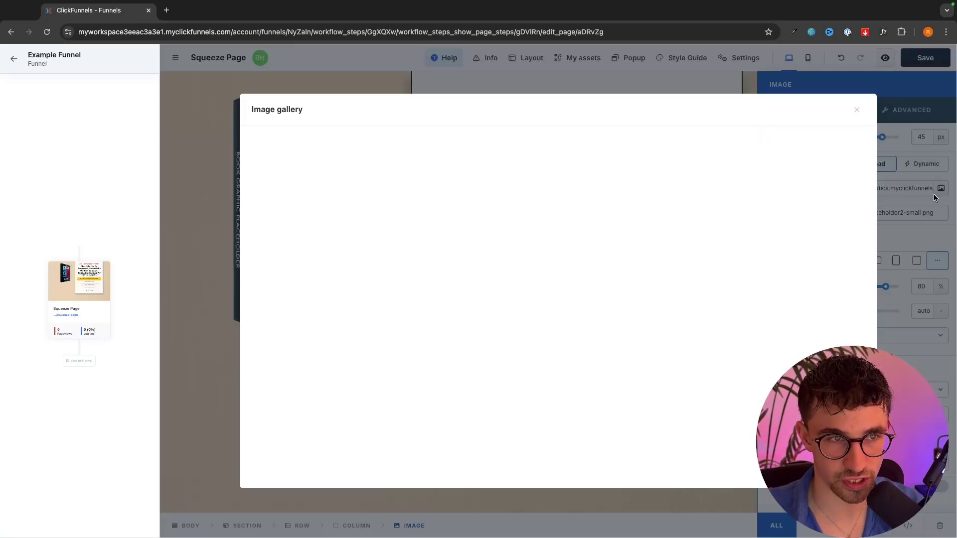
pyautogui.click(430, 163)
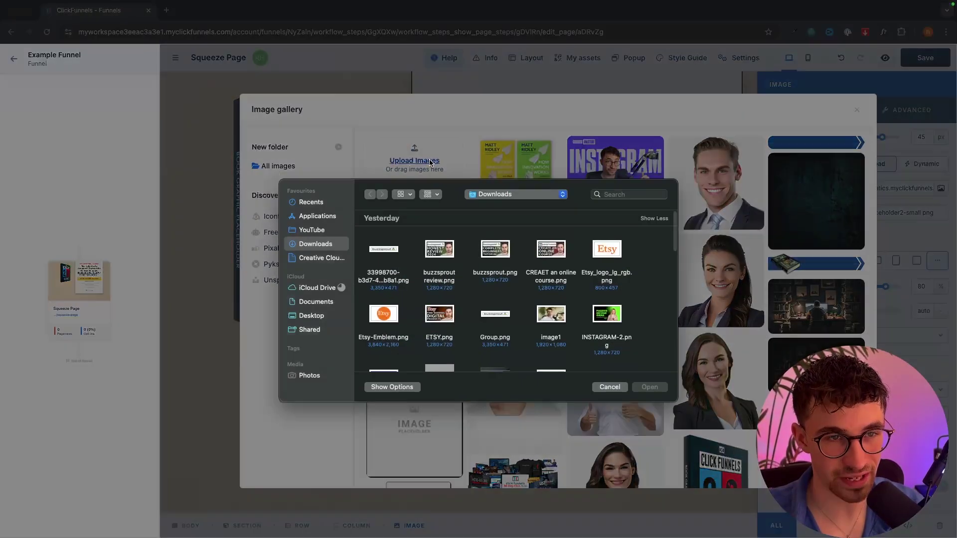
pyautogui.click(631, 195)
pyautogui.write('book')
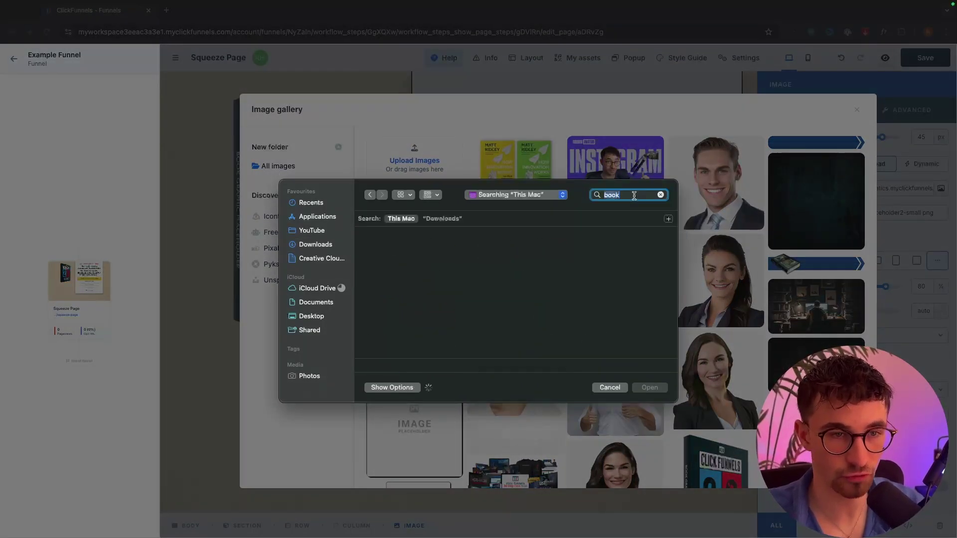
pyautogui.press('Return')
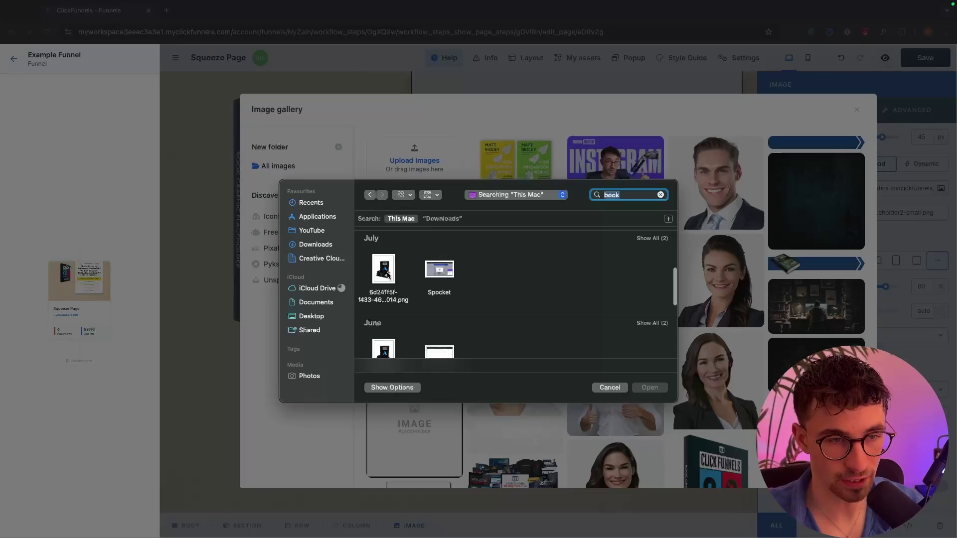
pyautogui.doubleClick(384, 269)
pyautogui.click(417, 249)
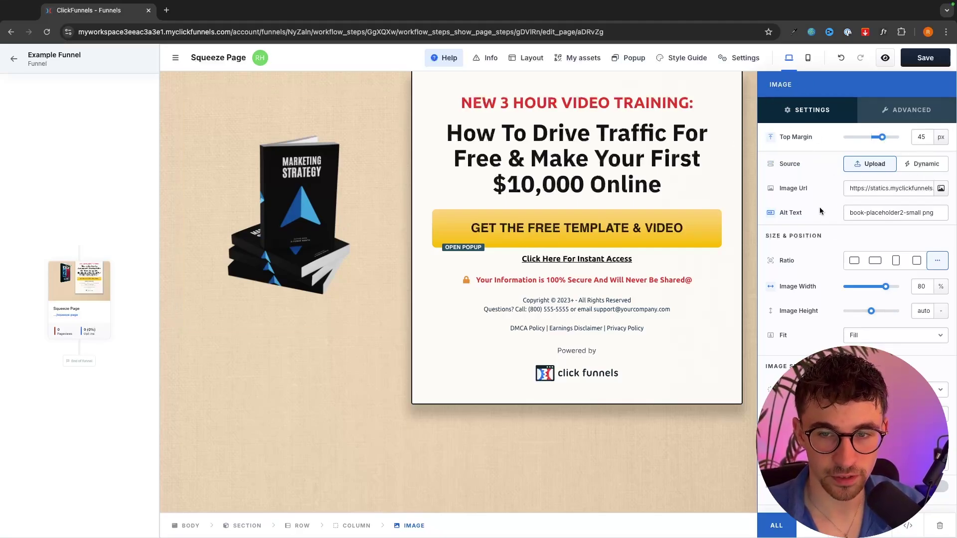
# - Set the image width to 100% and its Quality slider to 100
pyautogui.moveTo(887, 289); pyautogui.dragTo(910, 298)
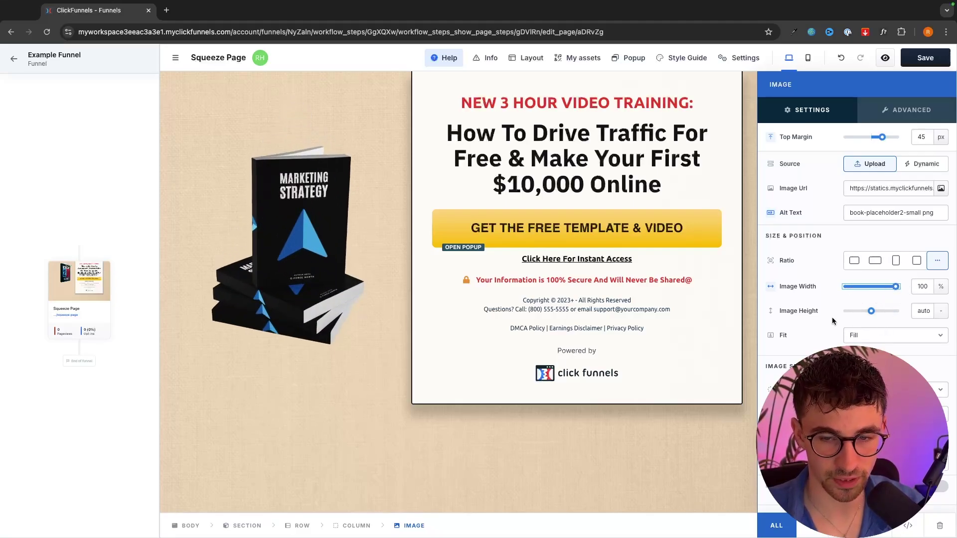
pyautogui.scroll(-2, 832, 320)
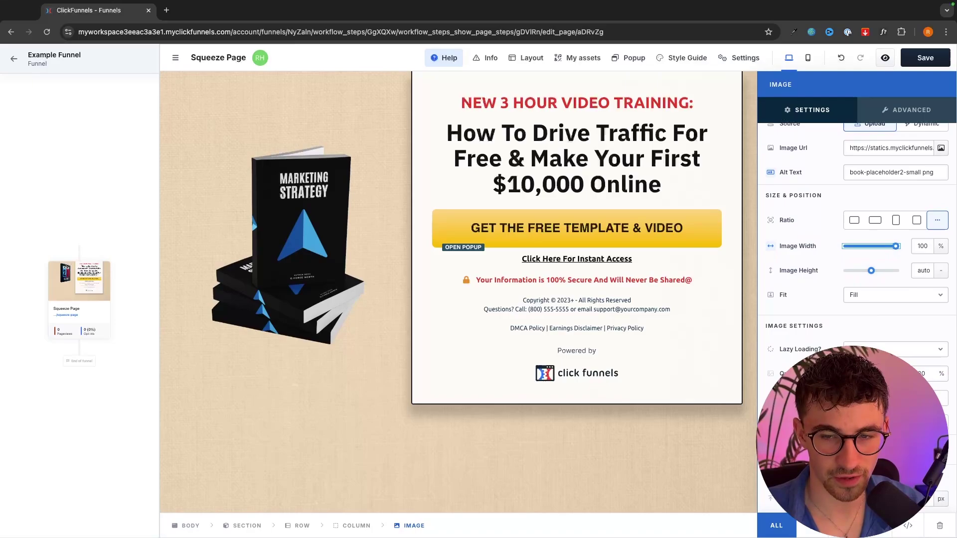
pyautogui.scroll(-2, 877, 349)
pyautogui.moveTo(889, 329); pyautogui.dragTo(897, 329)
pyautogui.scroll(-2, 844, 338)
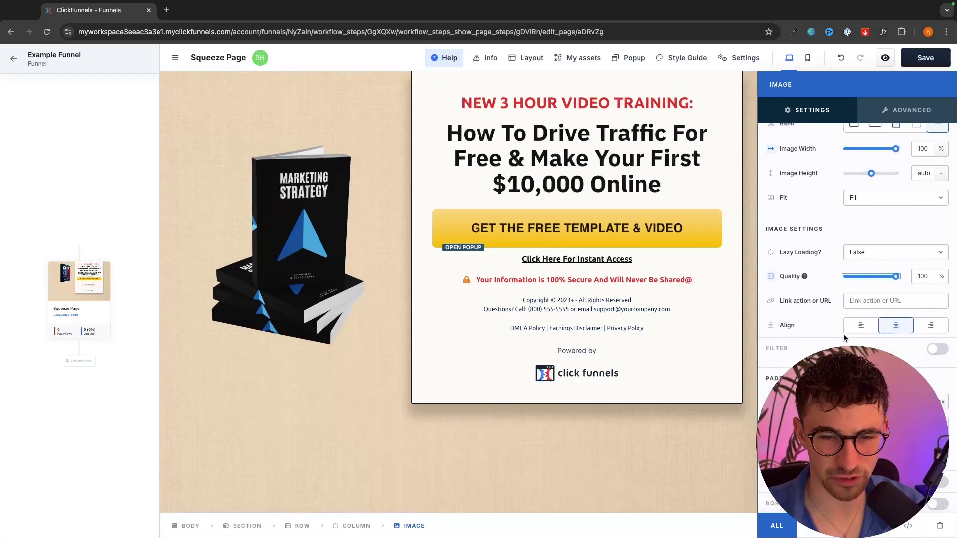
pyautogui.scroll(5, 843, 337)
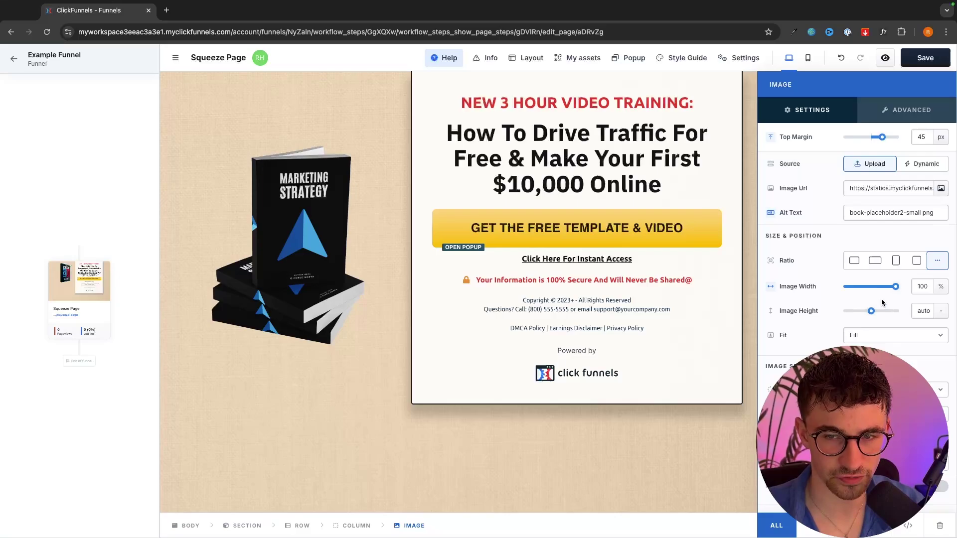
# - Close the image settings, add a Video element below the headline, and drag it toward the left column
pyautogui.click(715, 320)
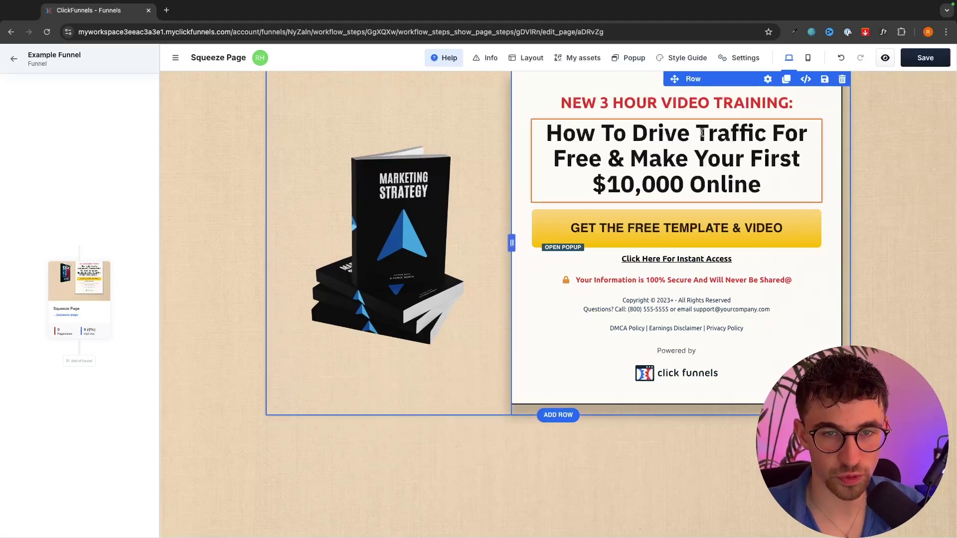
pyautogui.click(672, 203)
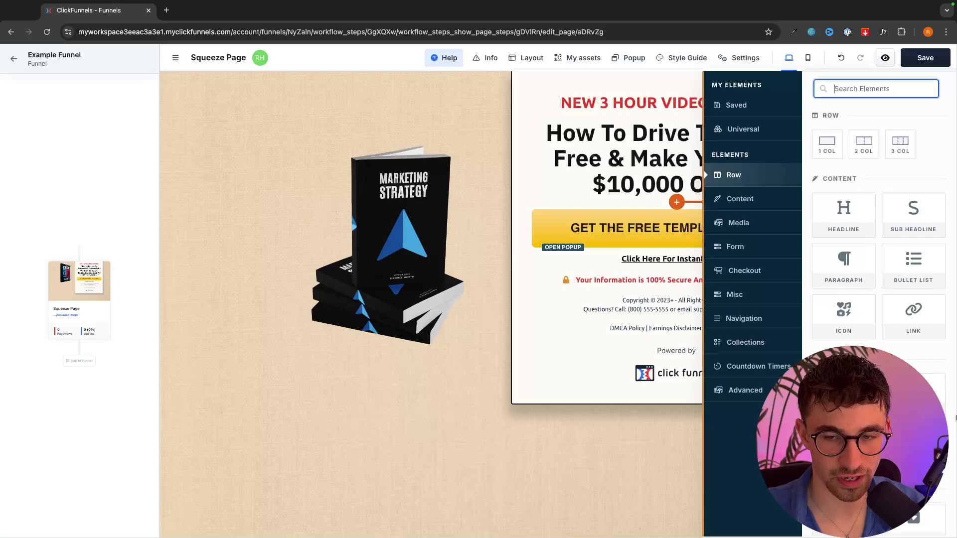
pyautogui.click(913, 386)
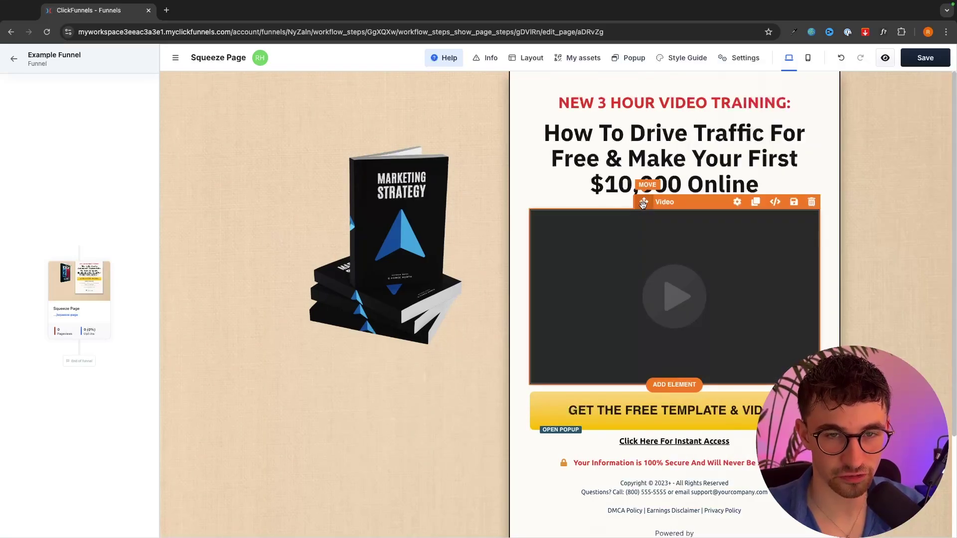
pyautogui.moveTo(646, 204); pyautogui.dragTo(625, 320)
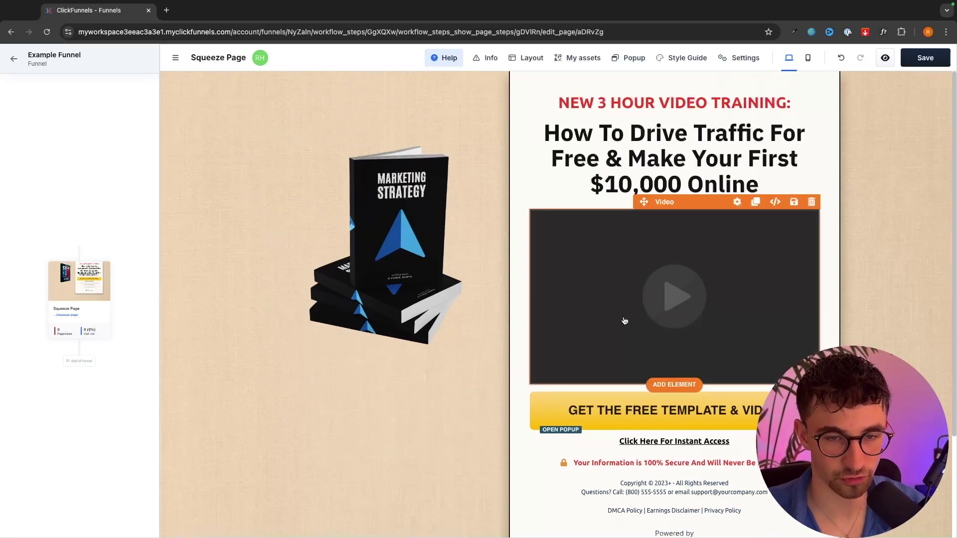
pyautogui.click(812, 202)
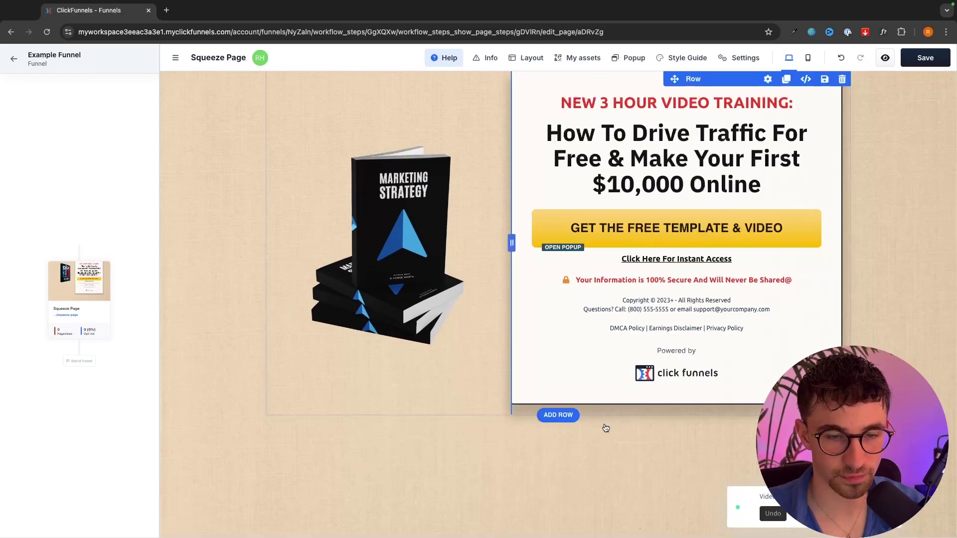
pyautogui.click(548, 427)
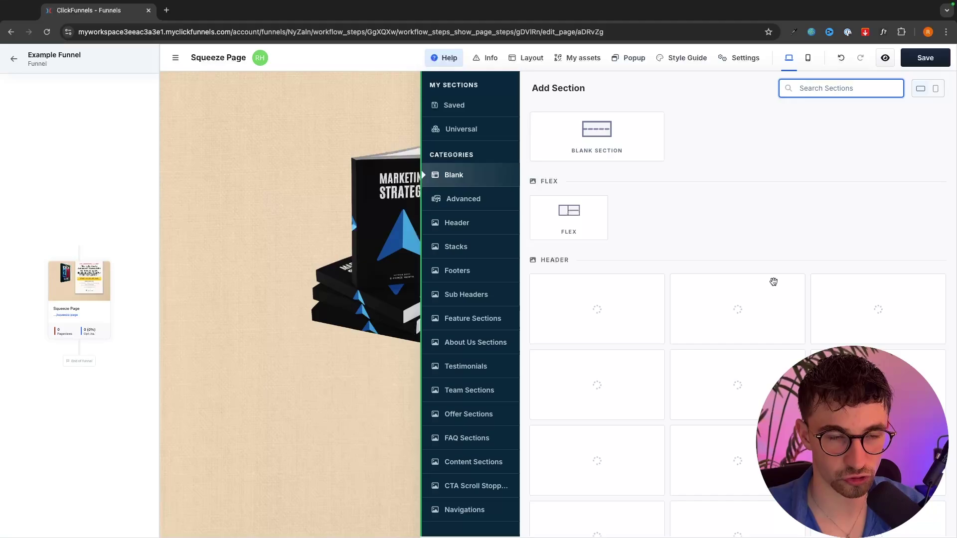
pyautogui.scroll(-6, 742, 280)
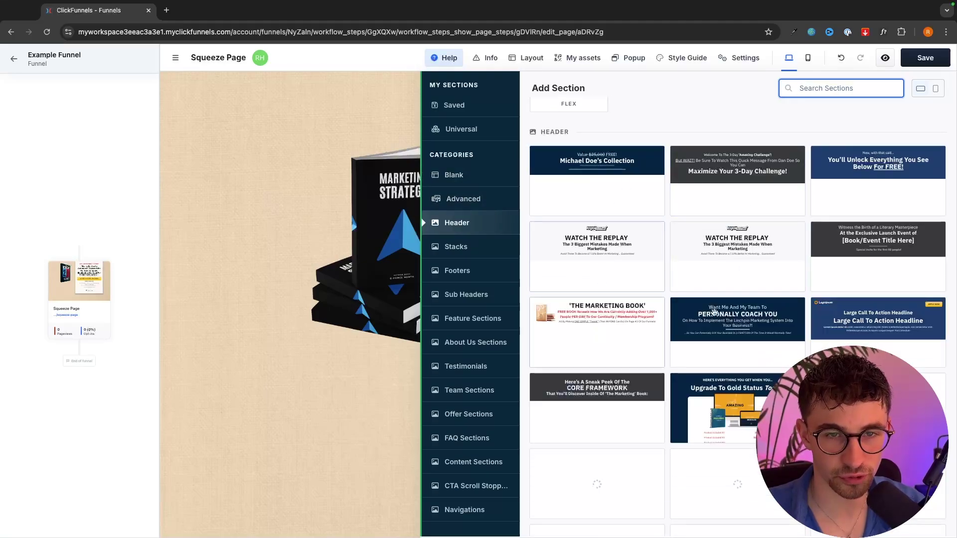
pyautogui.scroll(-5, 742, 290)
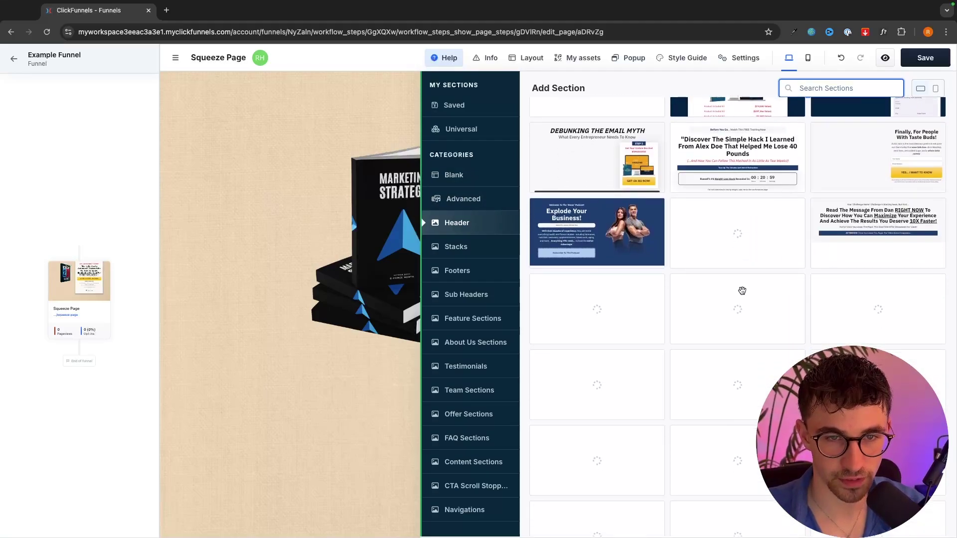
pyautogui.scroll(4, 742, 290)
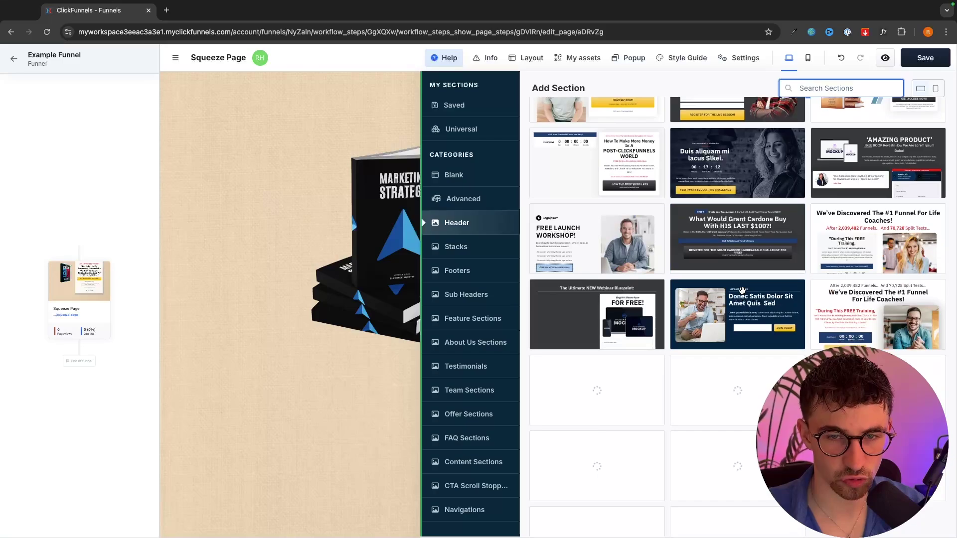
pyautogui.click(623, 282)
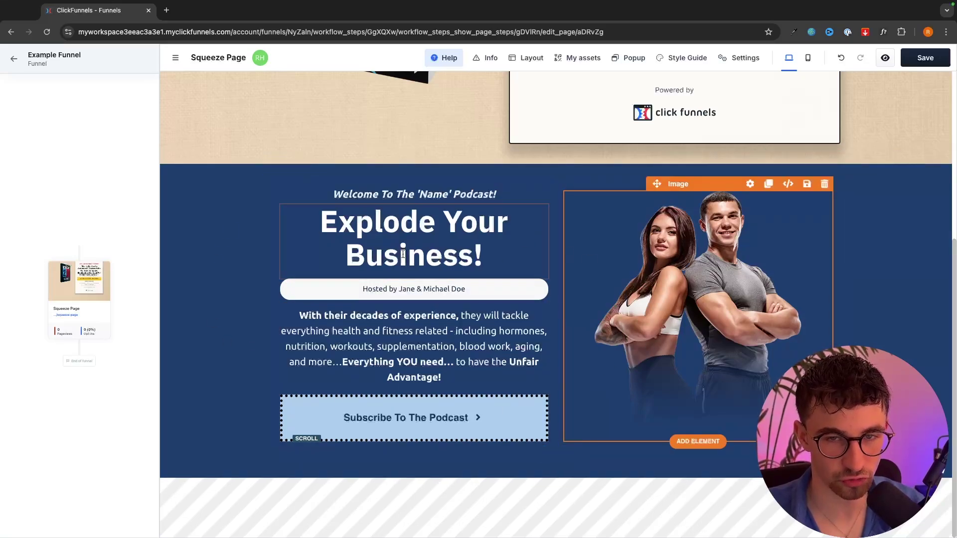
pyautogui.click(944, 157)
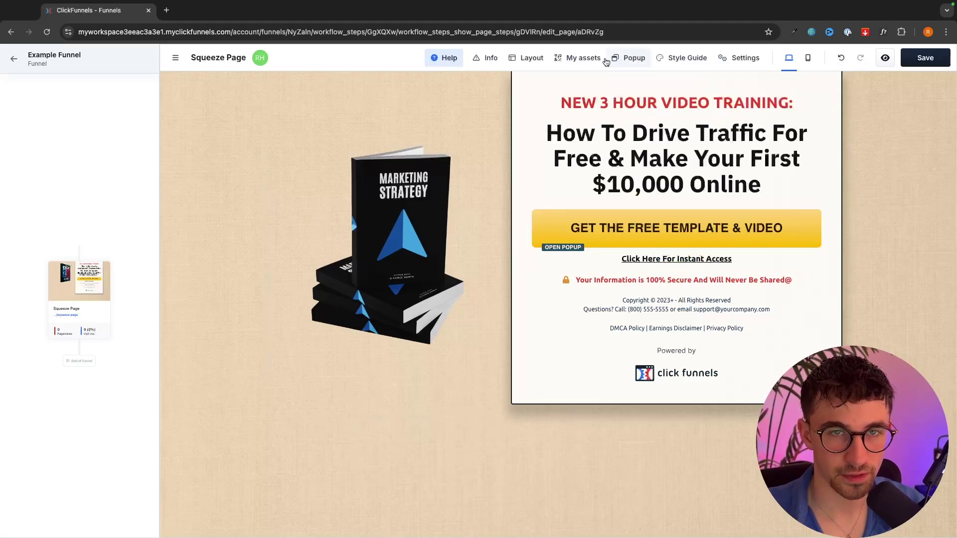
# - Show the opt-in popup and replace its headline text with 'Enter Your Email Below To Get Access'
pyautogui.click(629, 58)
pyautogui.click(646, 80)
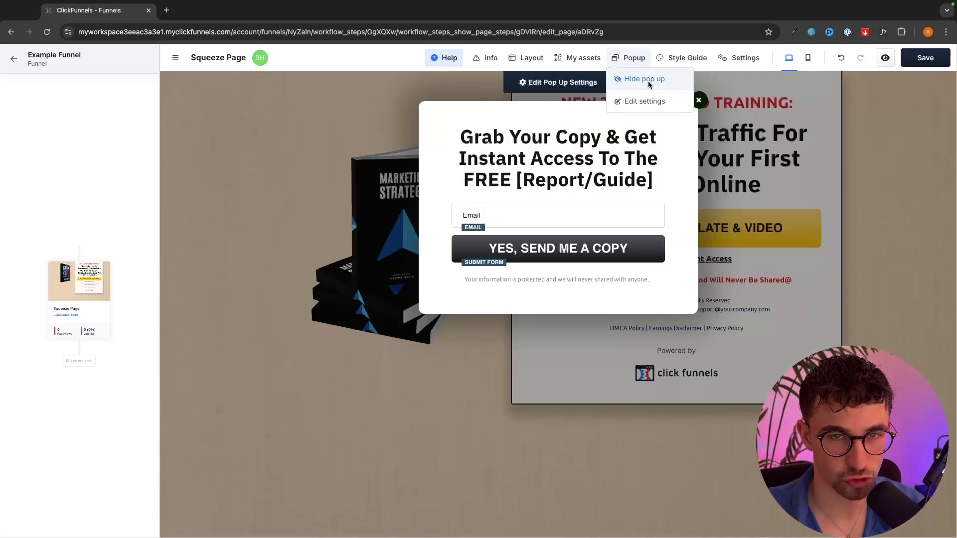
pyautogui.click(309, 275)
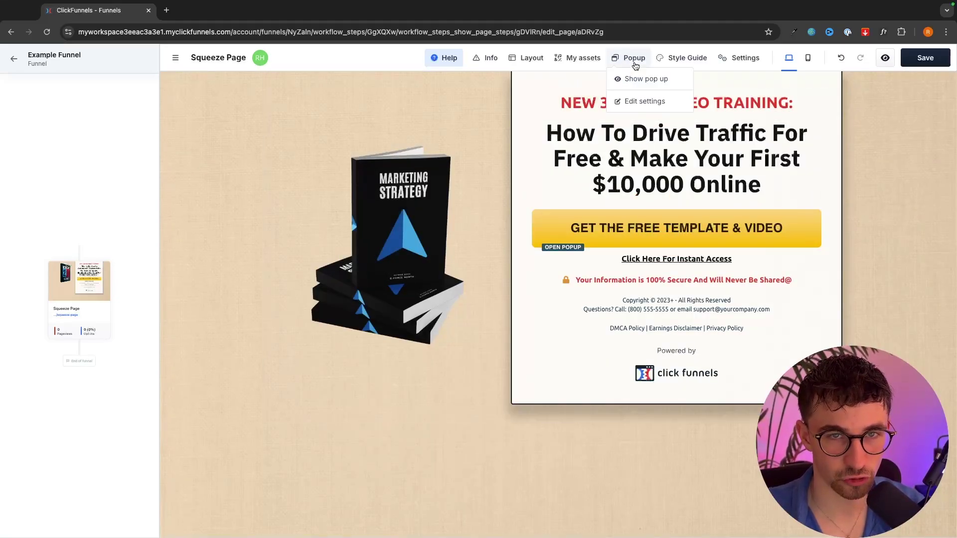
pyautogui.click(648, 81)
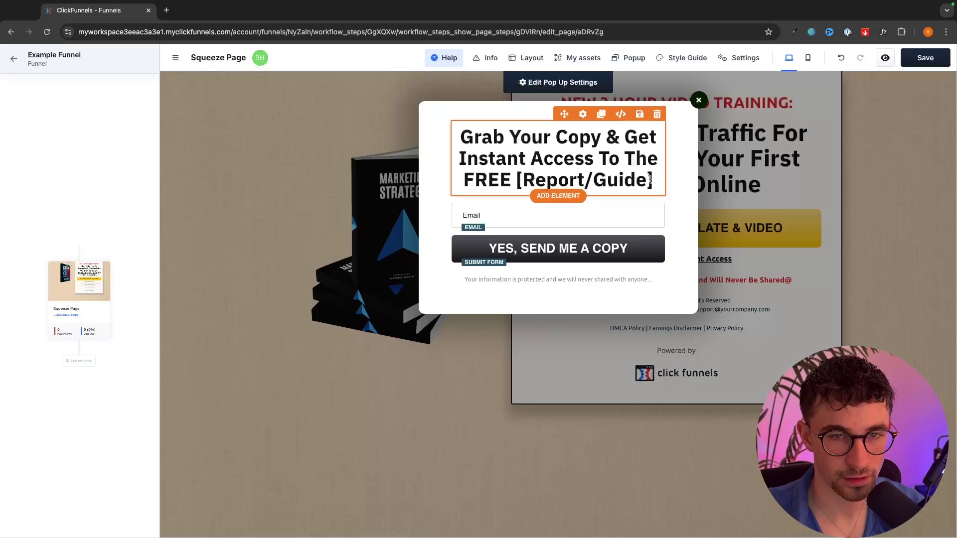
pyautogui.click(650, 180)
pyautogui.moveTo(652, 178); pyautogui.dragTo(458, 131)
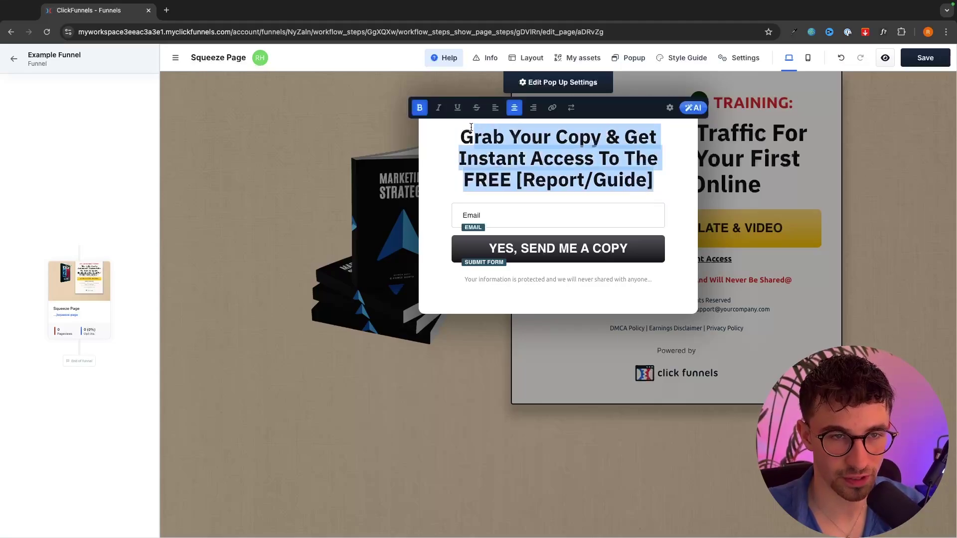
pyautogui.write('Enter Yo')
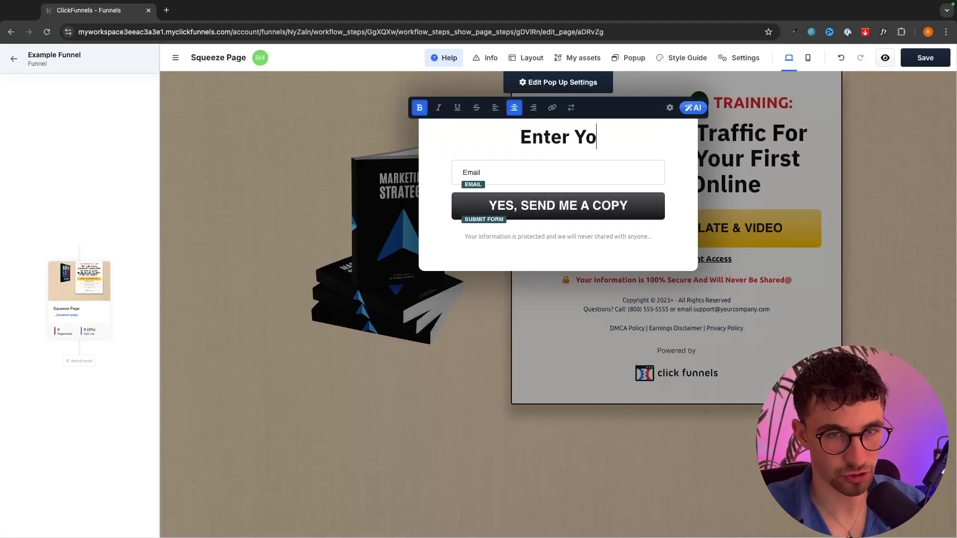
pyautogui.write('ur Email Below To Ge')
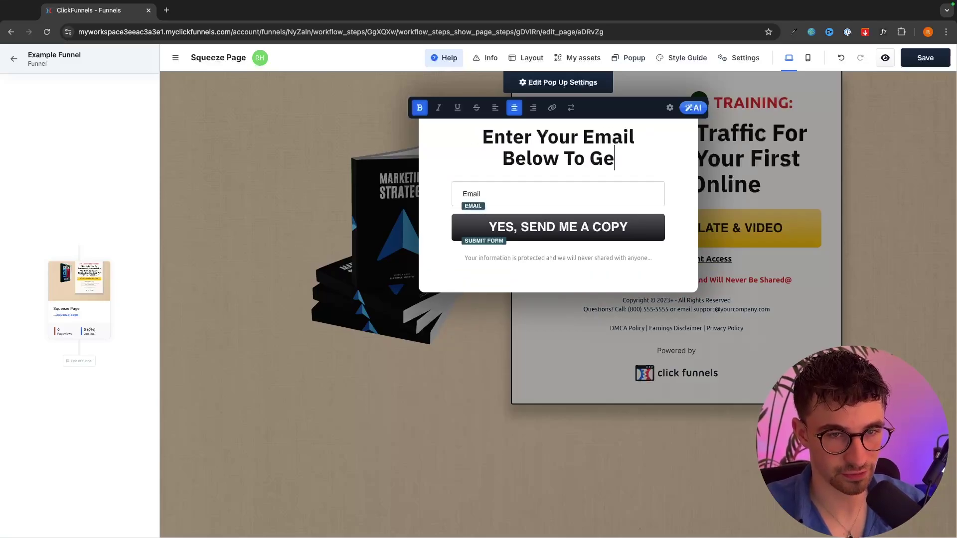
pyautogui.write('t Access')
pyautogui.click(698, 112)
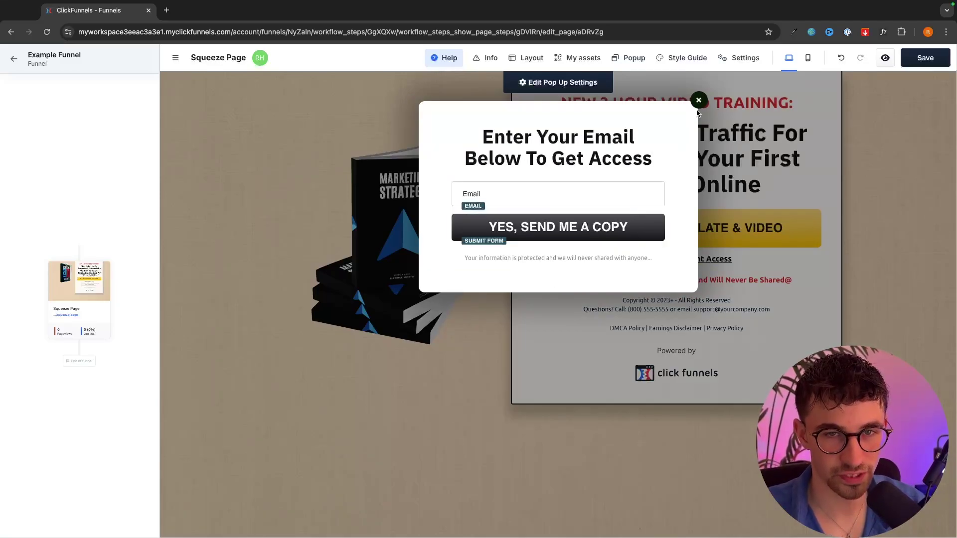
# - Close the popup editor and open the squeeze page preview in a new tab
pyautogui.click(699, 101)
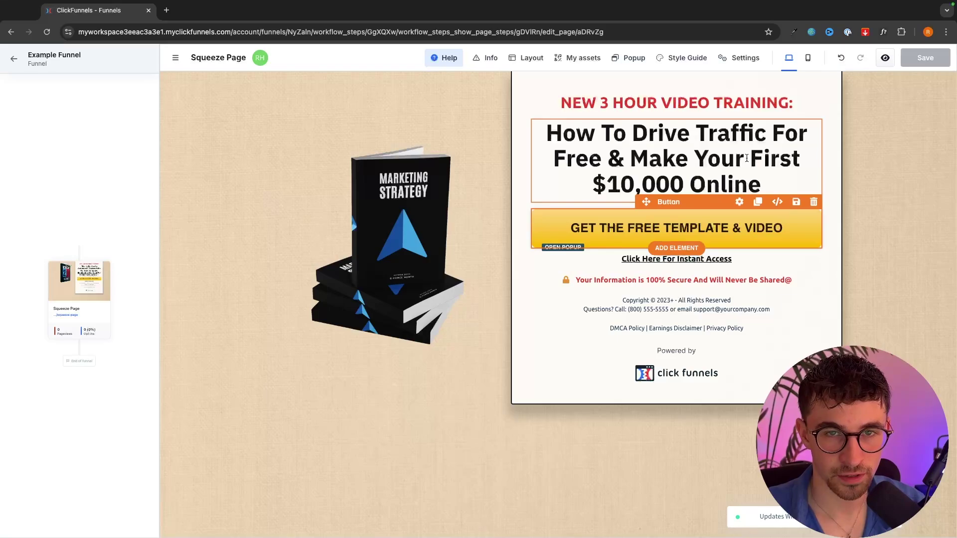
pyautogui.click(886, 58)
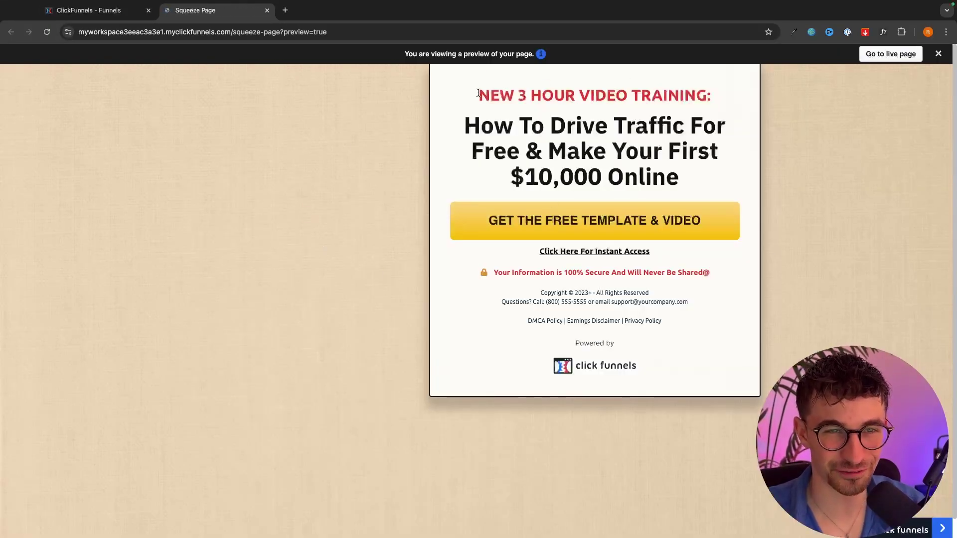
pyautogui.moveTo(478, 93); pyautogui.dragTo(716, 95)
pyautogui.click(555, 104)
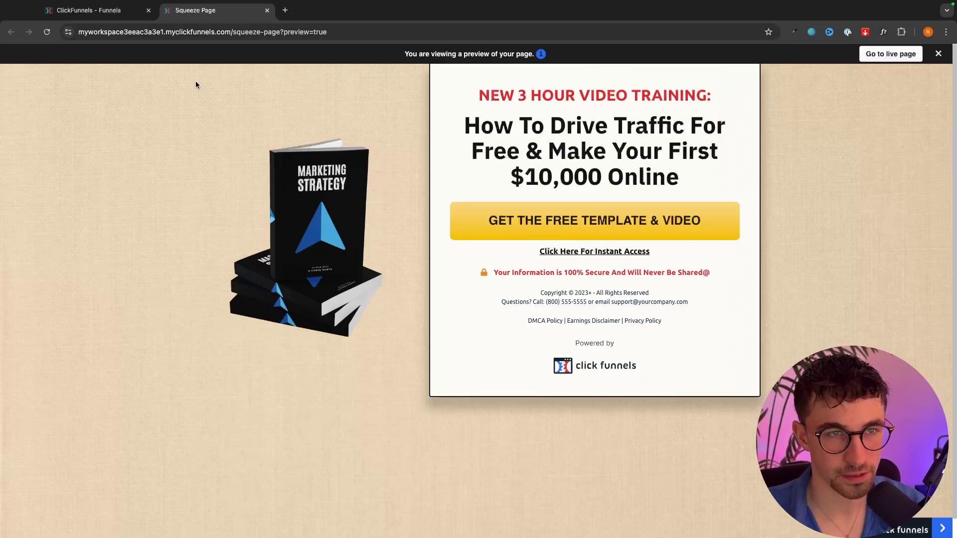
# - Check twice that the yellow button opens the email popup, then dismiss the preview banner
pyautogui.click(595, 218)
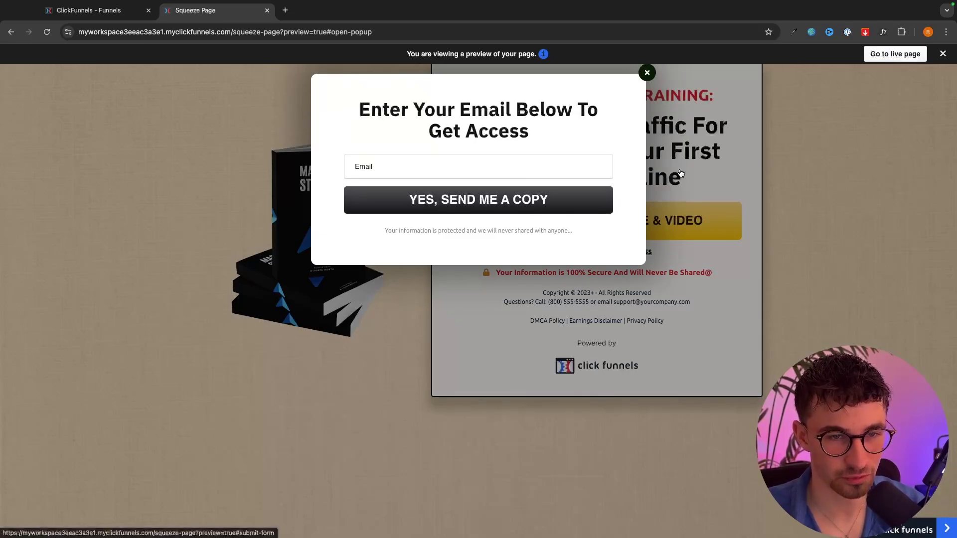
pyautogui.click(654, 107)
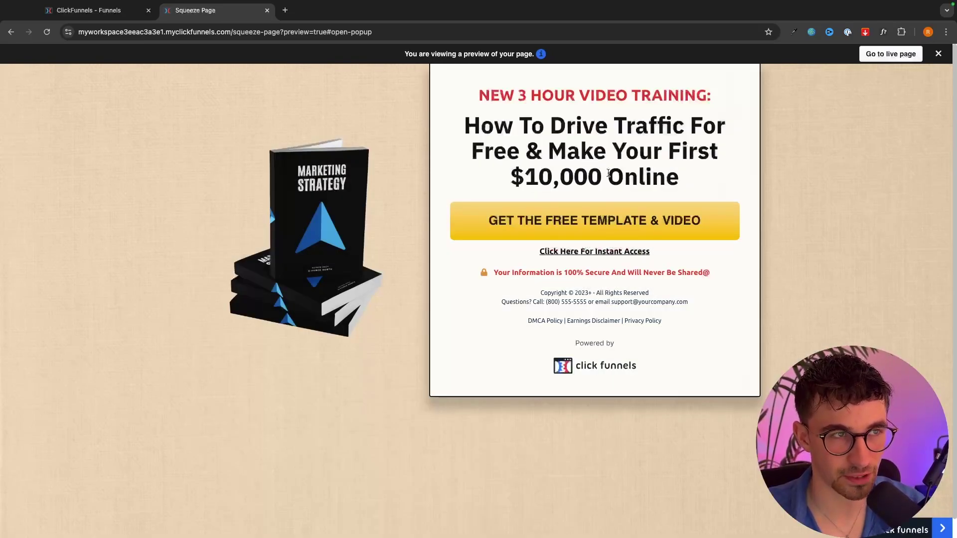
pyautogui.click(571, 226)
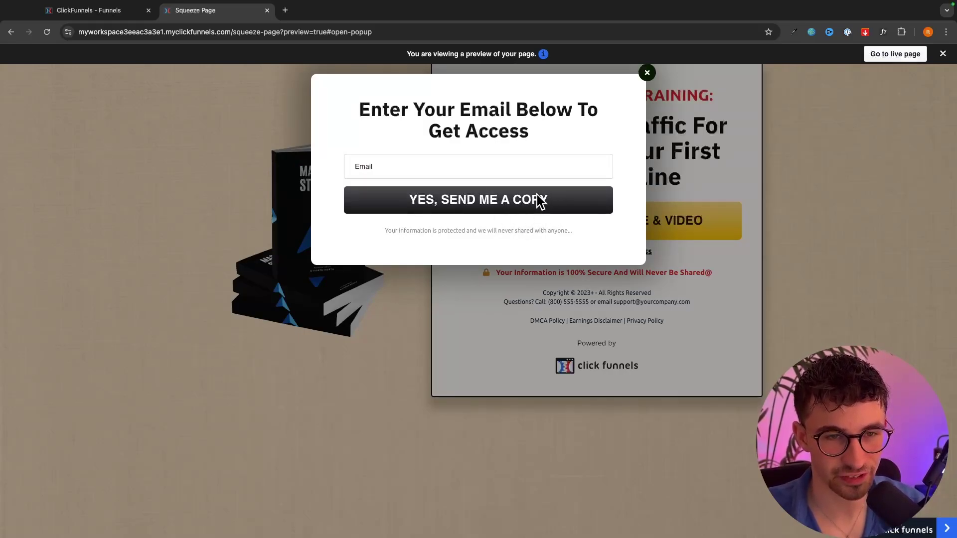
pyautogui.click(647, 73)
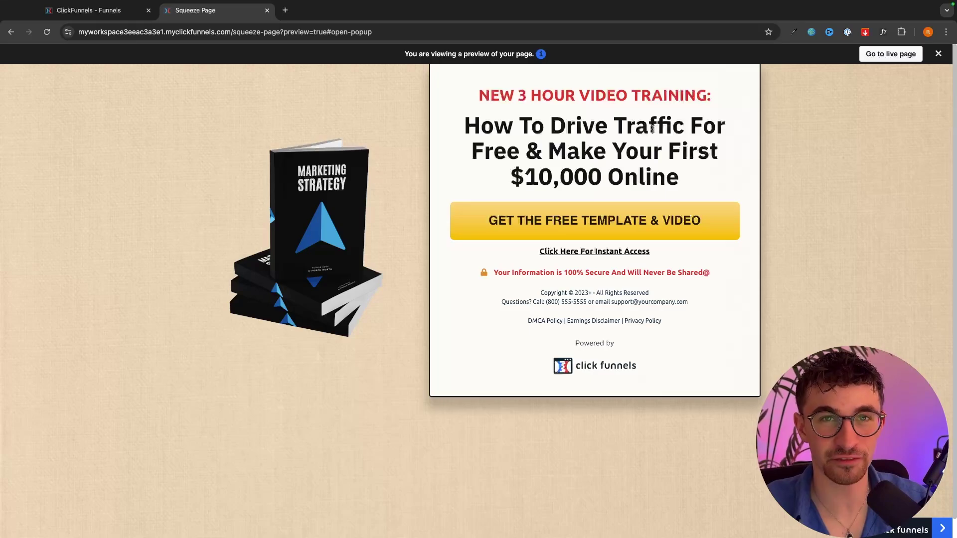
pyautogui.click(938, 52)
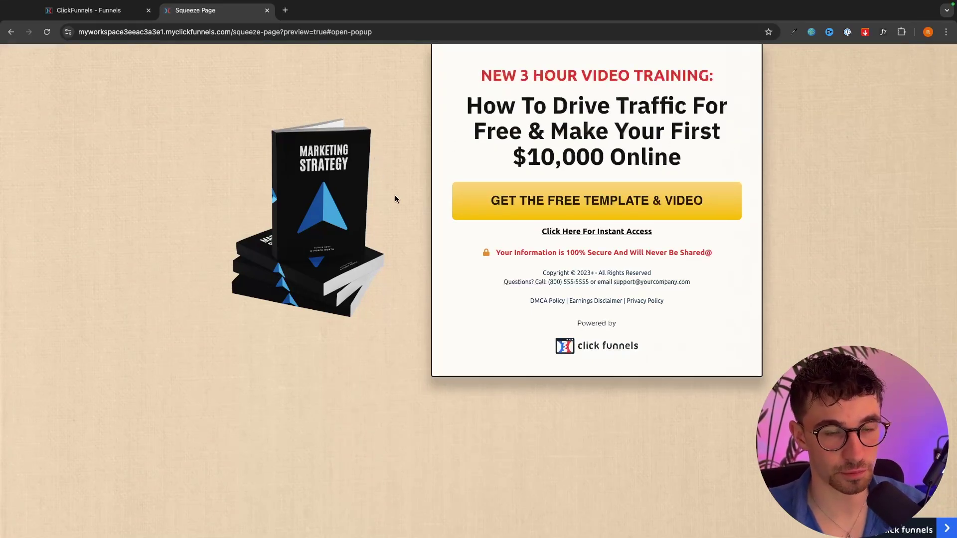
# - Leave the preview, return to the funnel workflow, and open the existing-page library after Squeeze Page
pyautogui.click(267, 10)
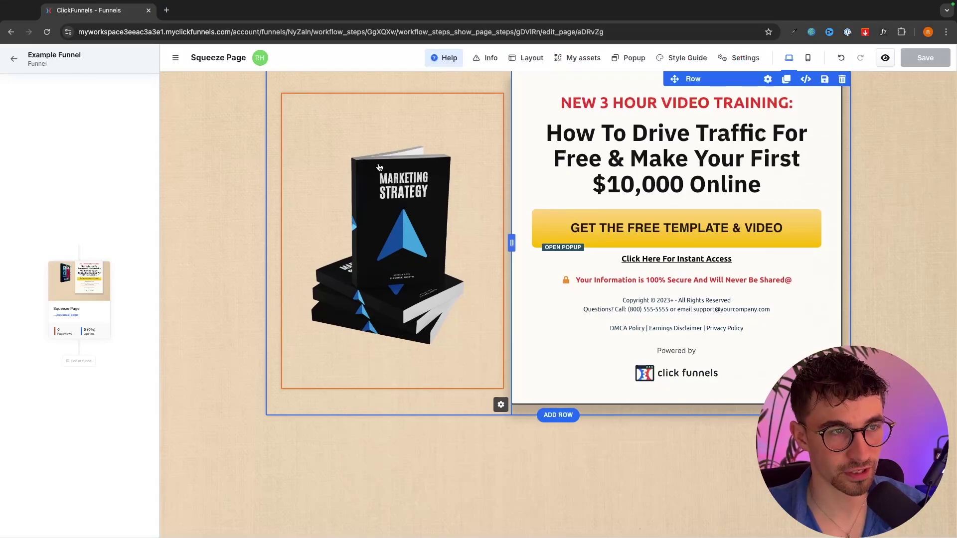
pyautogui.click(15, 58)
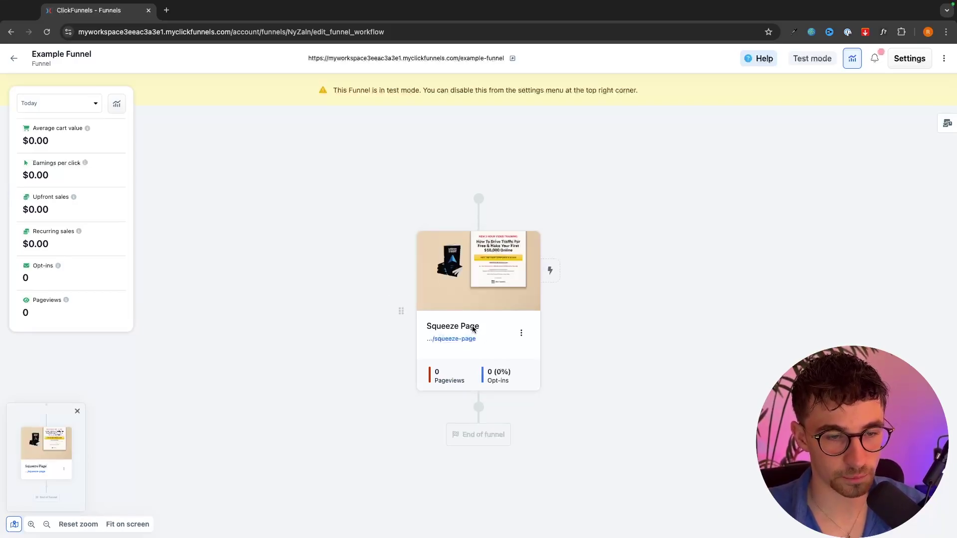
pyautogui.click(479, 409)
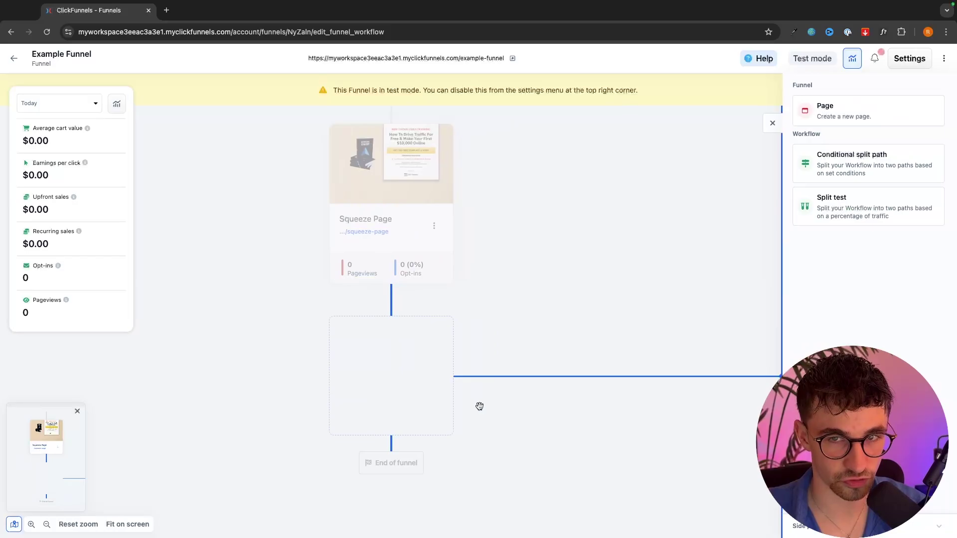
pyautogui.click(824, 114)
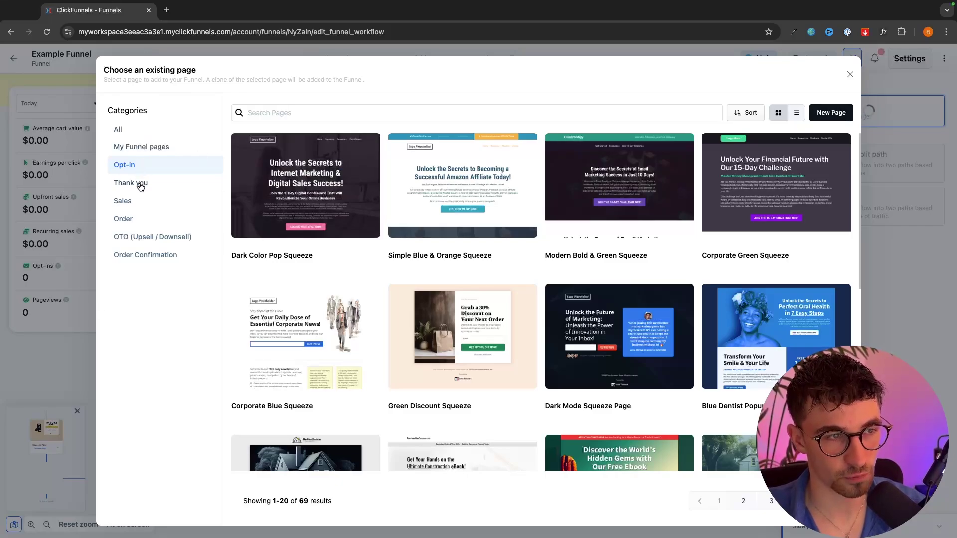
# - Create a step from the Sales '2 Step Book Page' template and open it in the editor
pyautogui.click(137, 205)
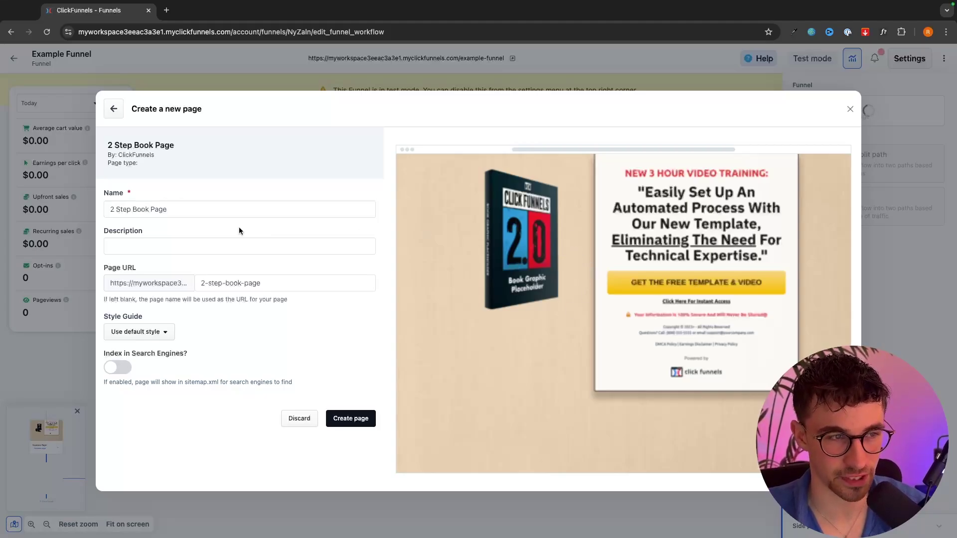
pyautogui.click(360, 421)
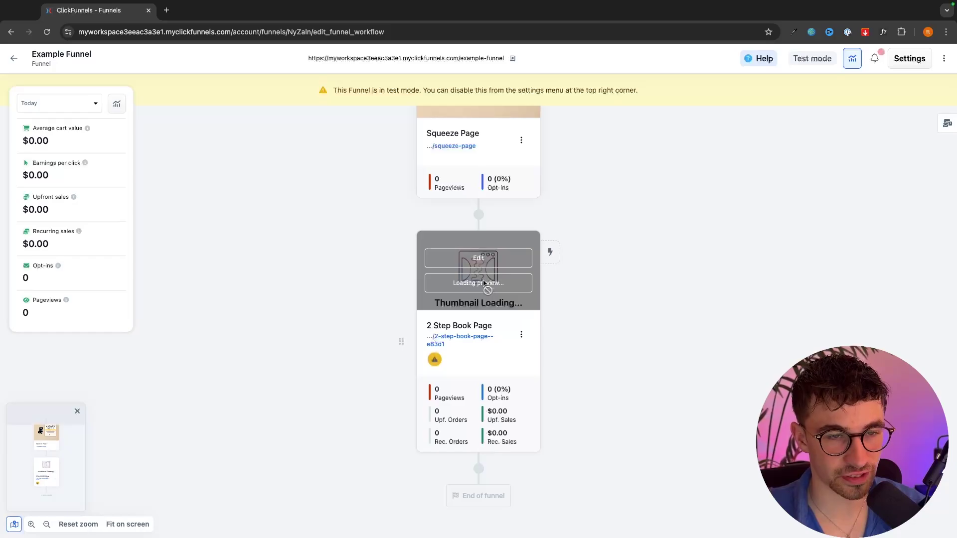
pyautogui.click(479, 259)
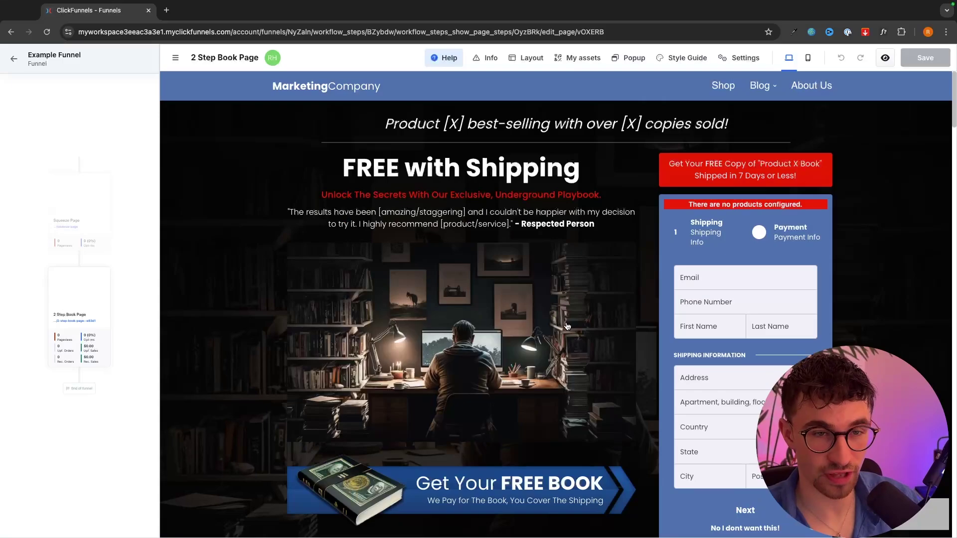
pyautogui.scroll(-1, 590, 313)
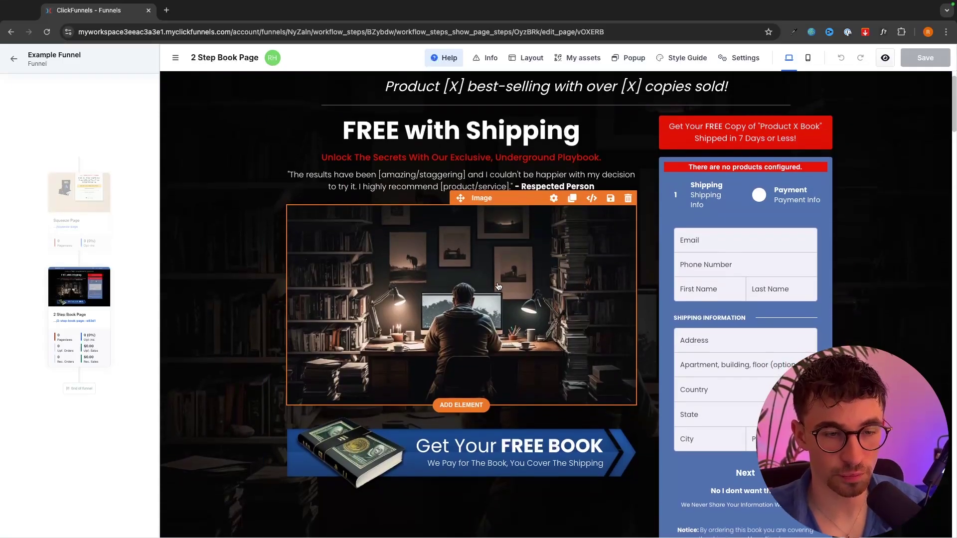
pyautogui.click(497, 287)
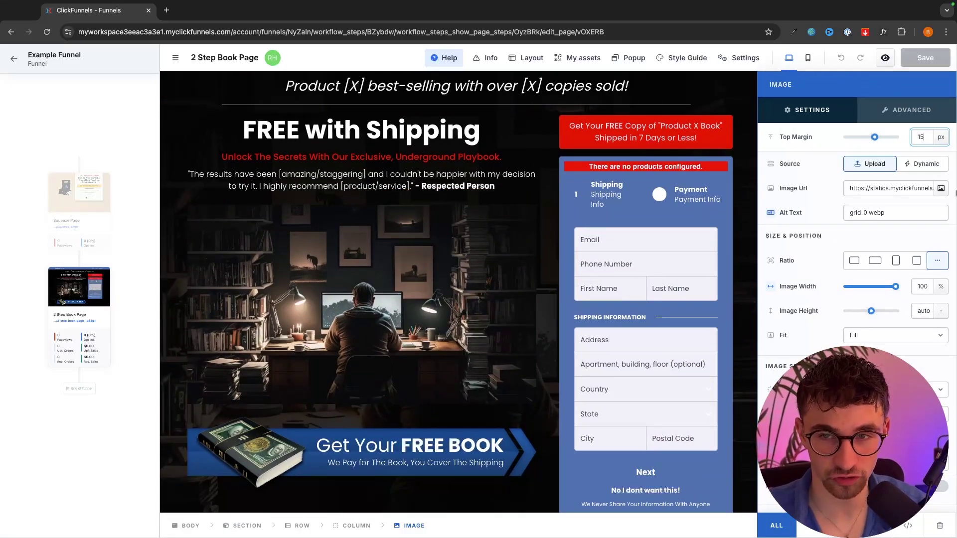
pyautogui.press('Escape')
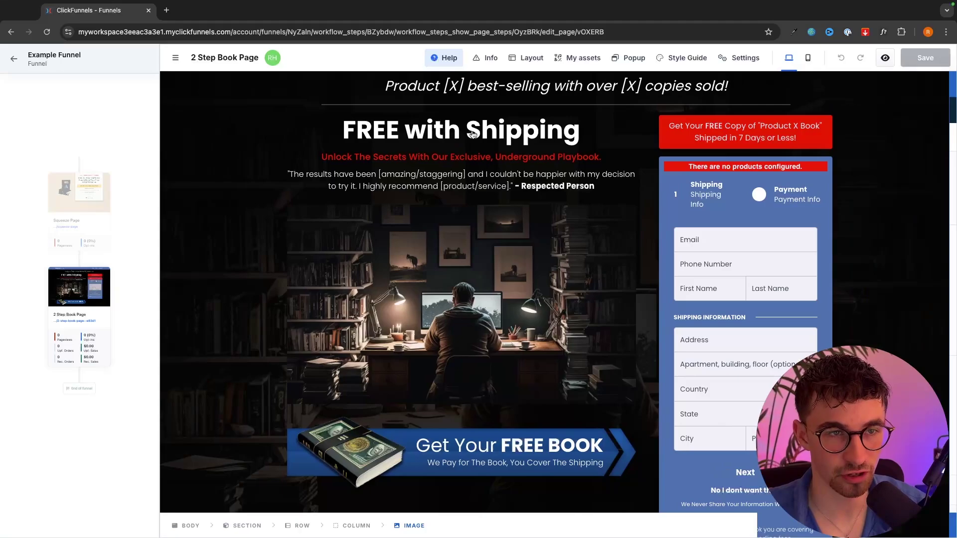
pyautogui.doubleClick(524, 130)
pyautogui.tripleClick(524, 131)
pyautogui.press('Escape')
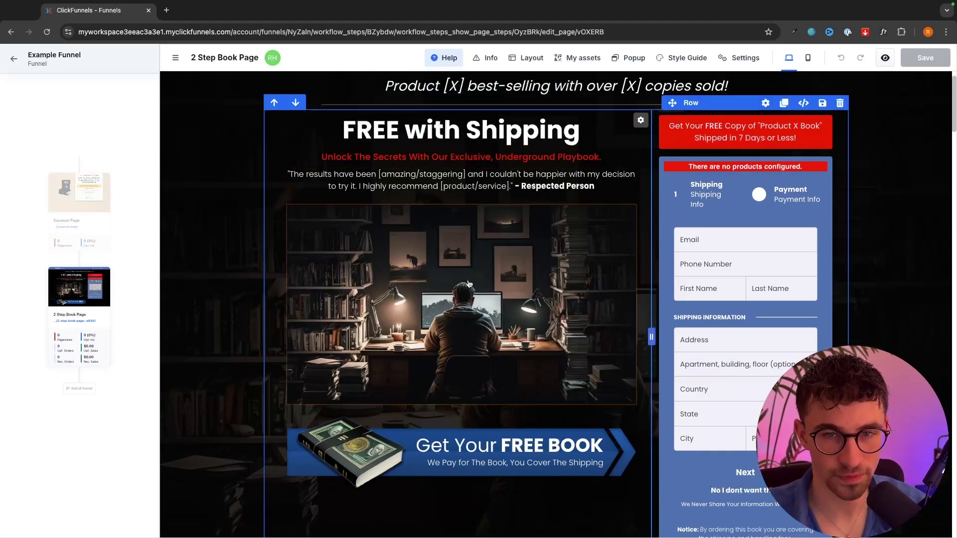
pyautogui.click(725, 167)
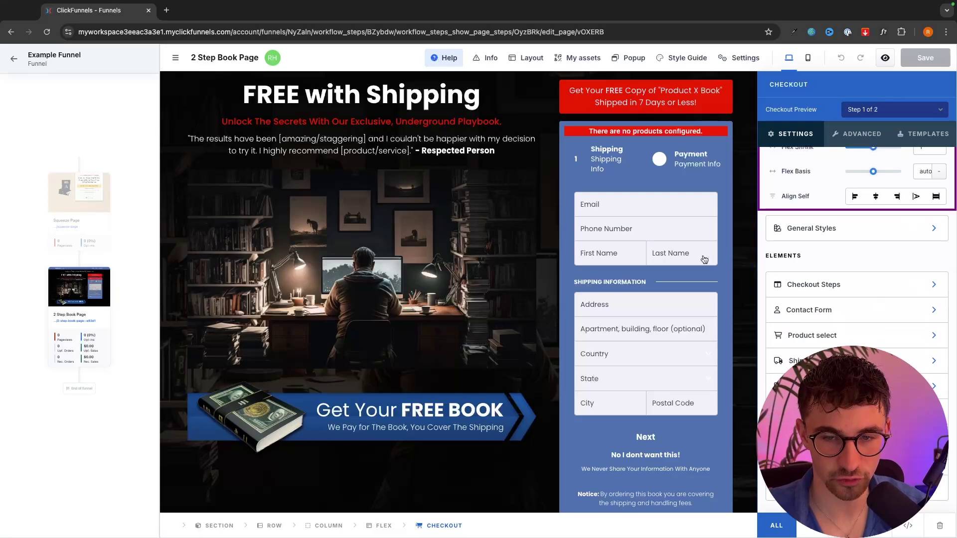
pyautogui.click(792, 289)
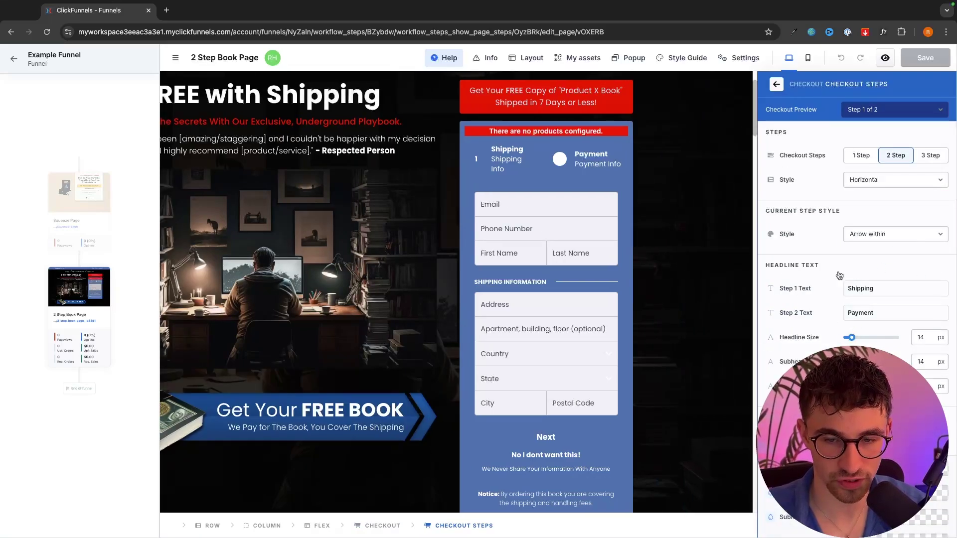
pyautogui.click(601, 279)
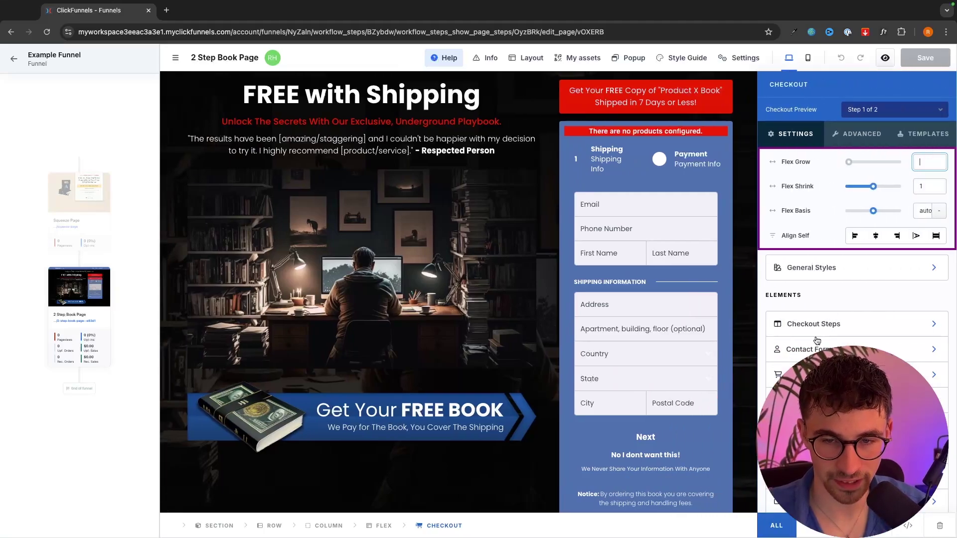
pyautogui.click(778, 317)
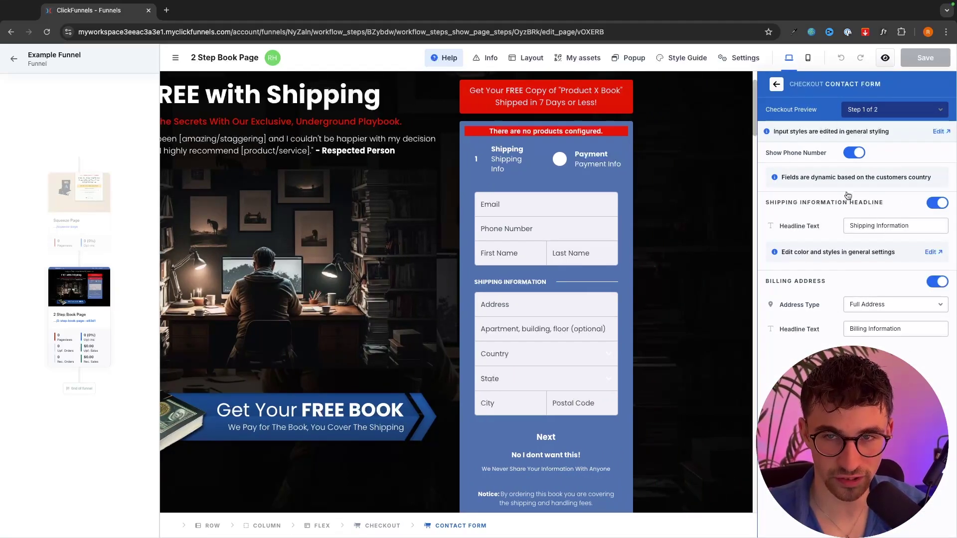
pyautogui.click(776, 84)
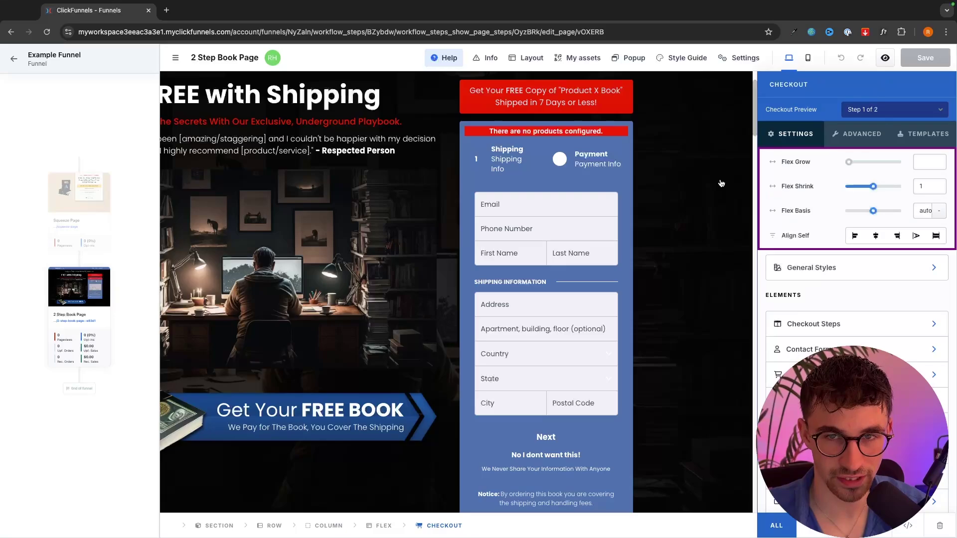
pyautogui.press('Escape')
# - Delete the 'Introducing… The Book That Will Improve Your Business' section without adding a replacement section
pyautogui.scroll(-10, 764, 336)
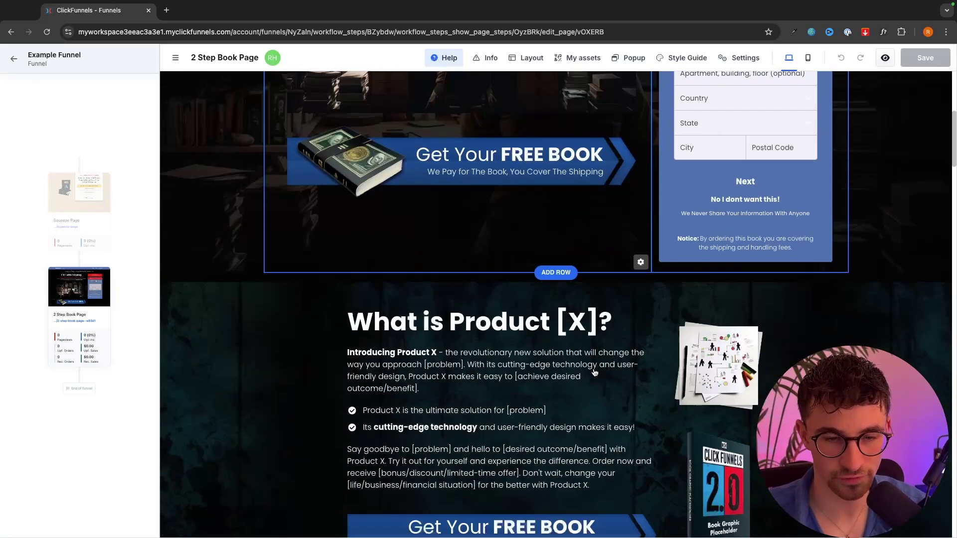
pyautogui.scroll(-15, 595, 373)
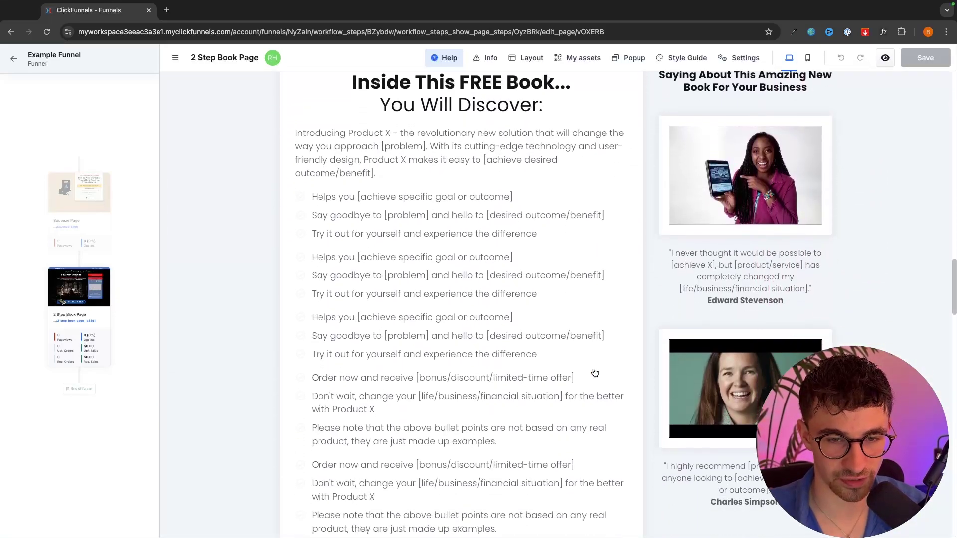
pyautogui.scroll(10, 594, 373)
pyautogui.scroll(-1, 594, 372)
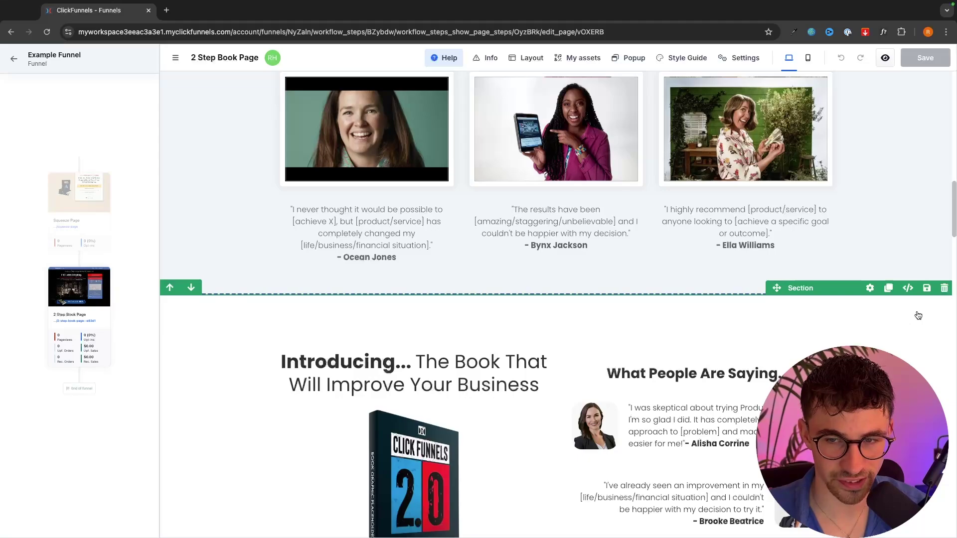
pyautogui.click(944, 288)
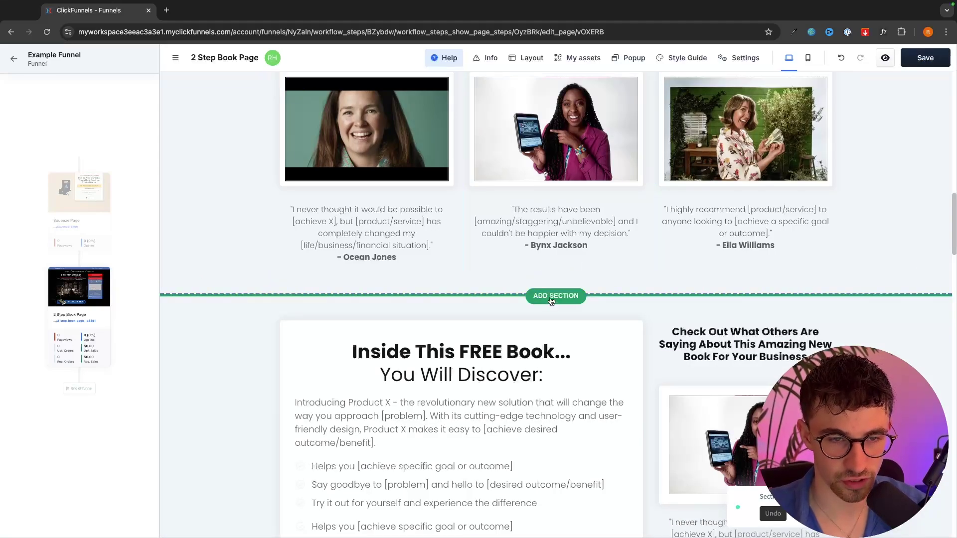
pyautogui.click(553, 296)
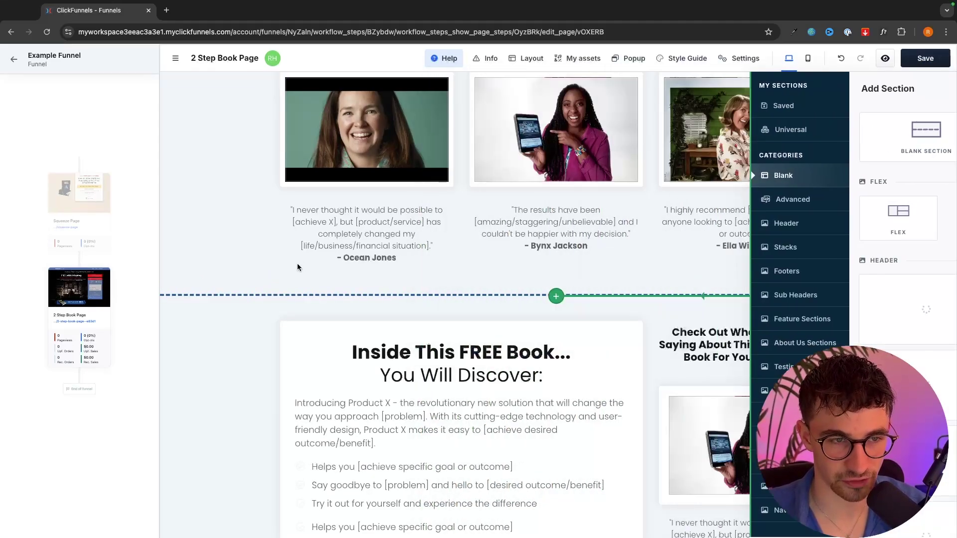
pyautogui.click(298, 267)
pyautogui.scroll(10, 399, 269)
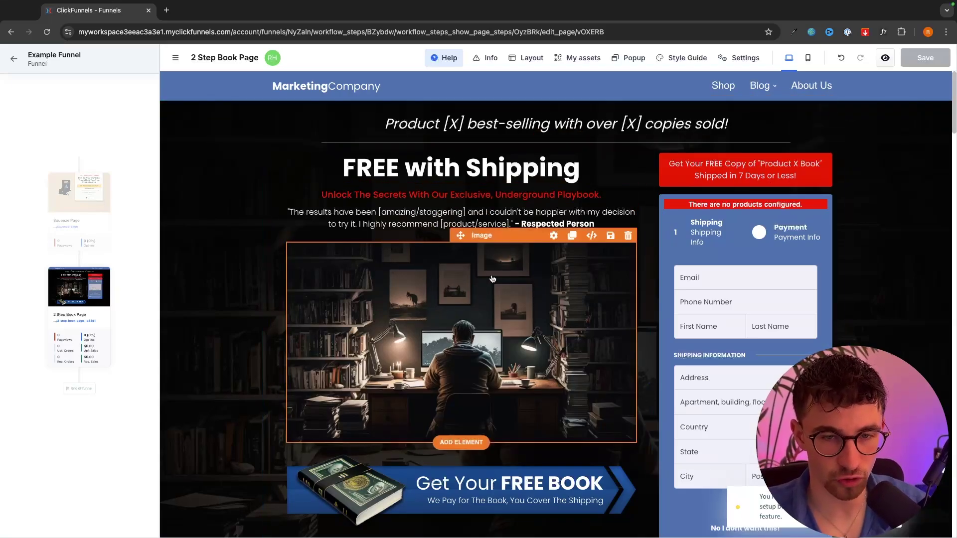
# - Return to the funnel workflow and browse the Thank you page templates without adding a step
pyautogui.click(14, 59)
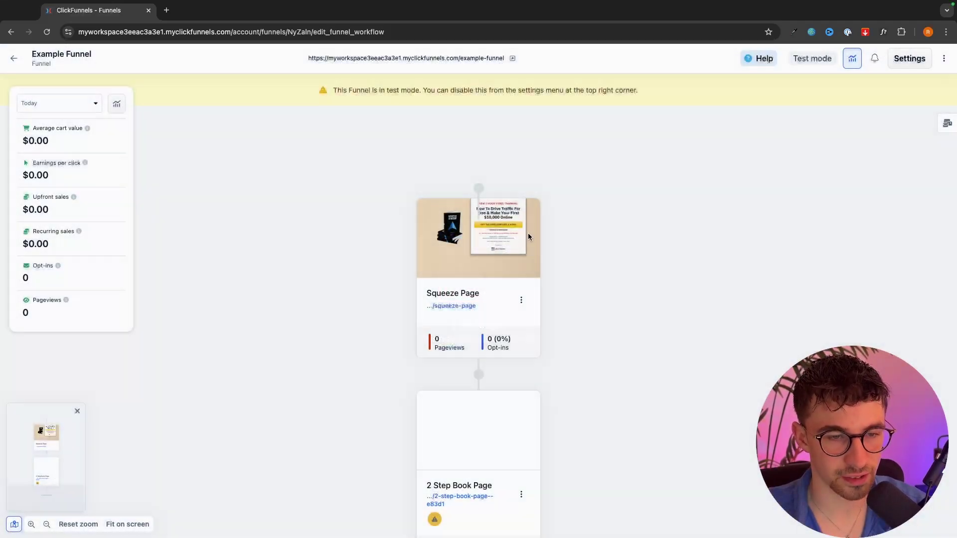
pyautogui.scroll(-4, 528, 232)
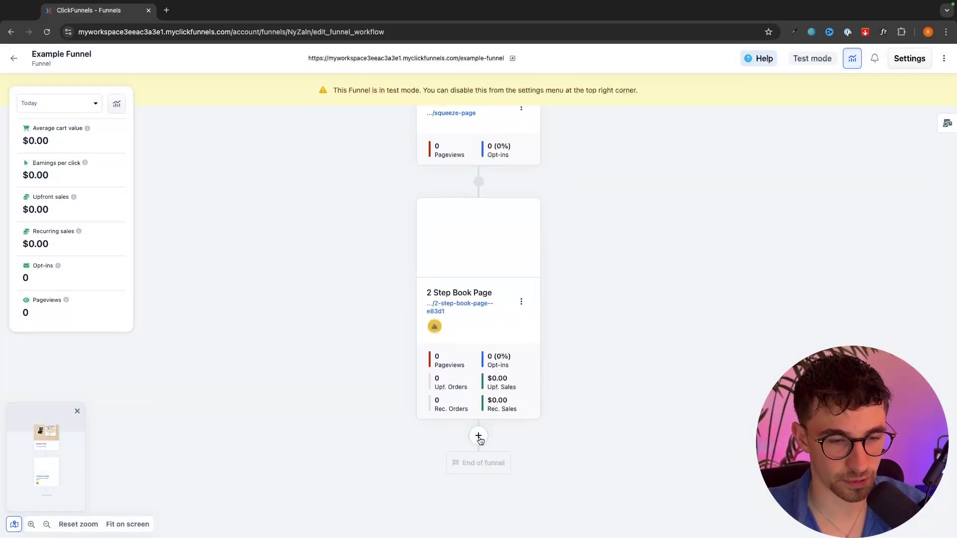
pyautogui.click(479, 437)
pyautogui.click(870, 111)
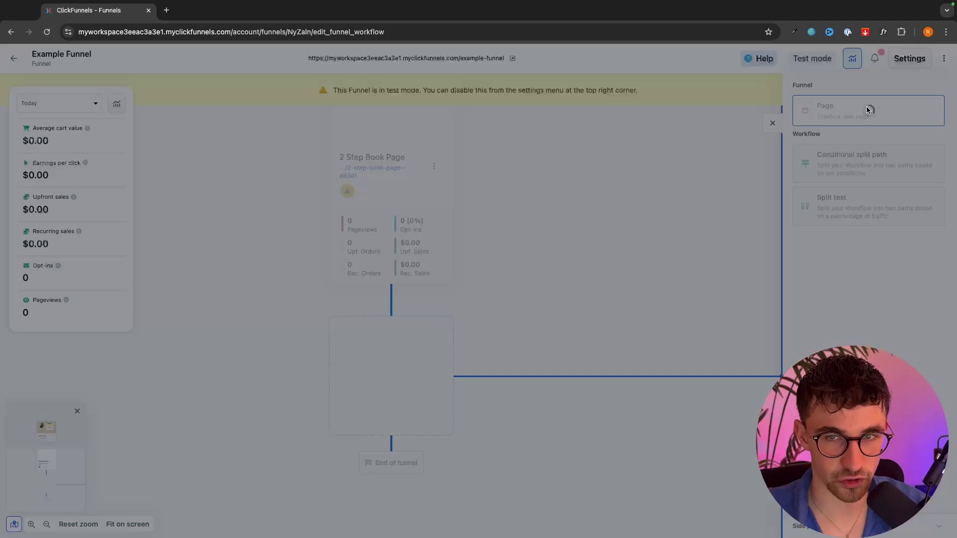
pyautogui.click(132, 185)
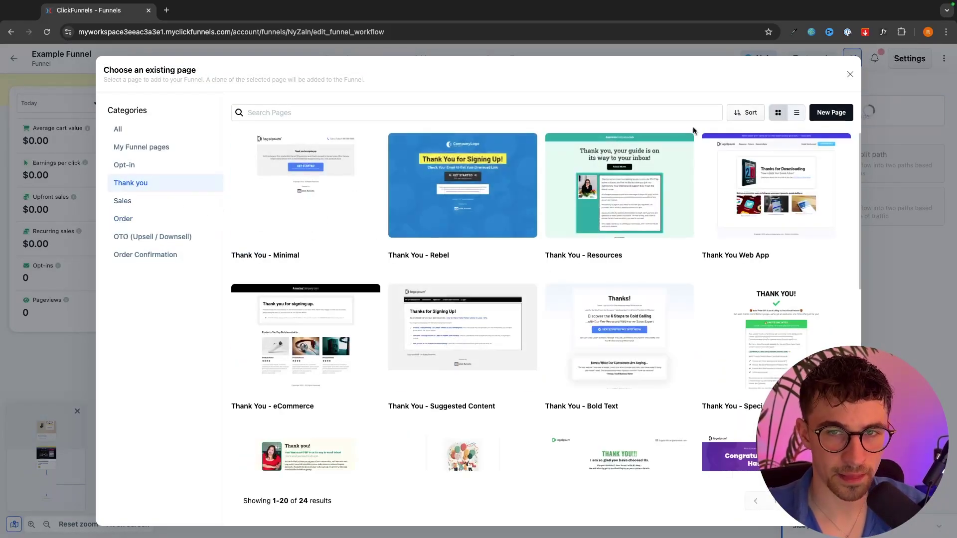
pyautogui.click(850, 73)
pyautogui.scroll(5, 577, 128)
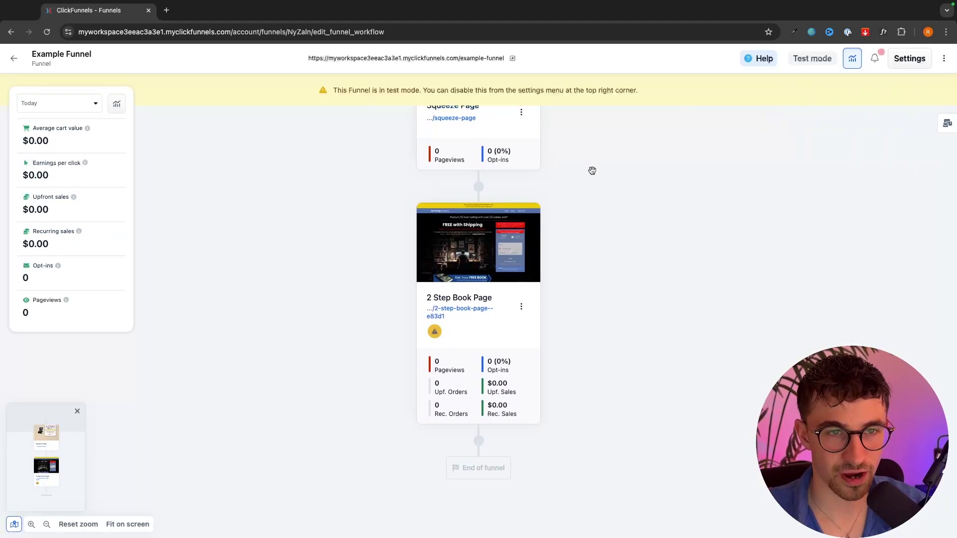
pyautogui.scroll(-2, 453, 295)
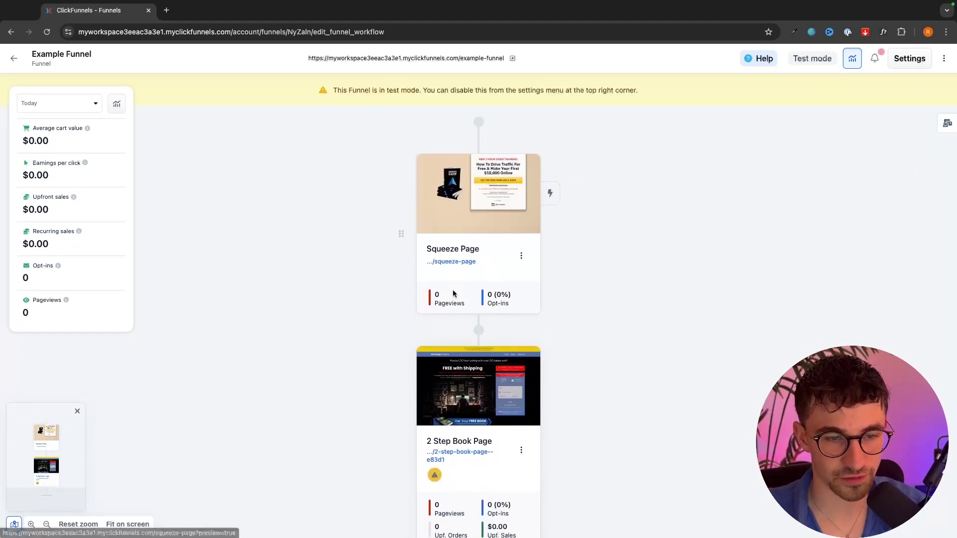
pyautogui.scroll(-4, 491, 369)
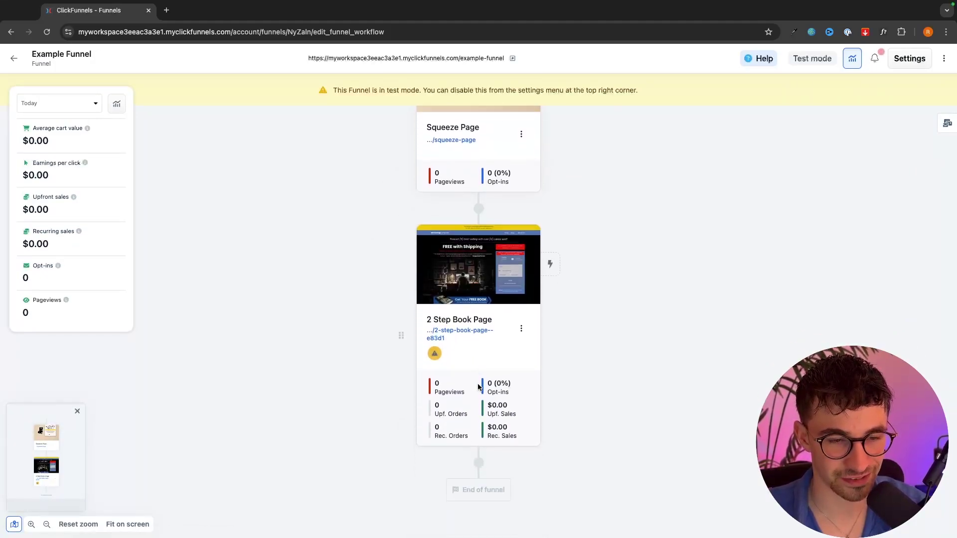
pyautogui.scroll(4, 478, 299)
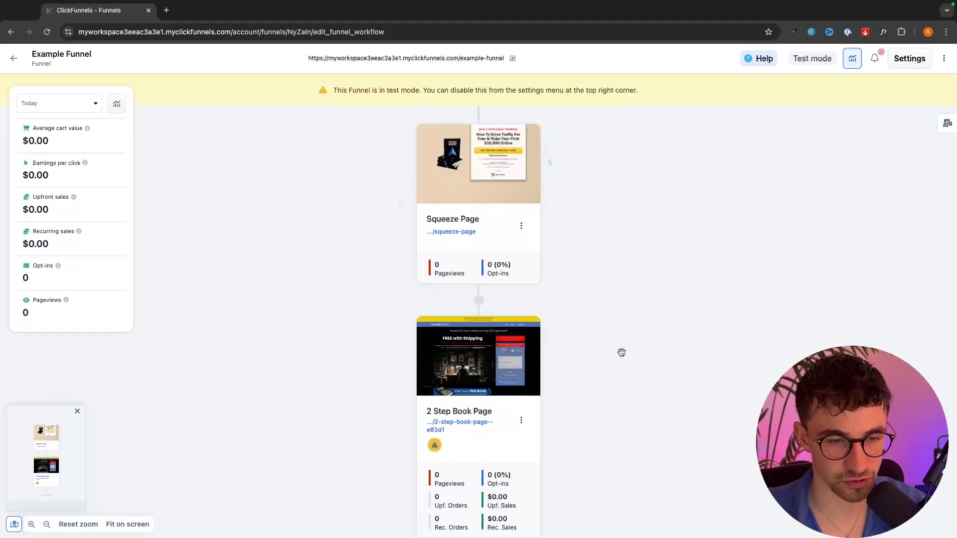
pyautogui.scroll(-5, 622, 352)
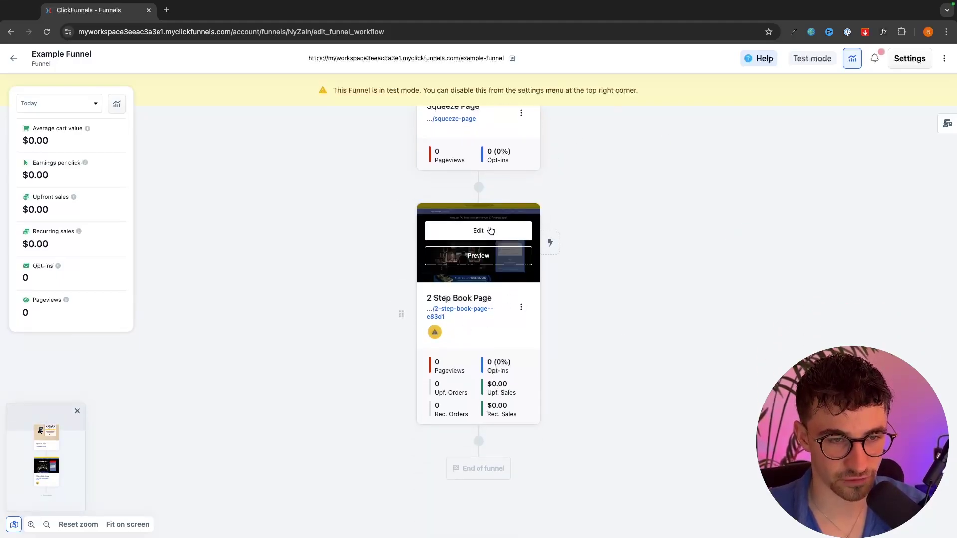
pyautogui.scroll(-1, 616, 433)
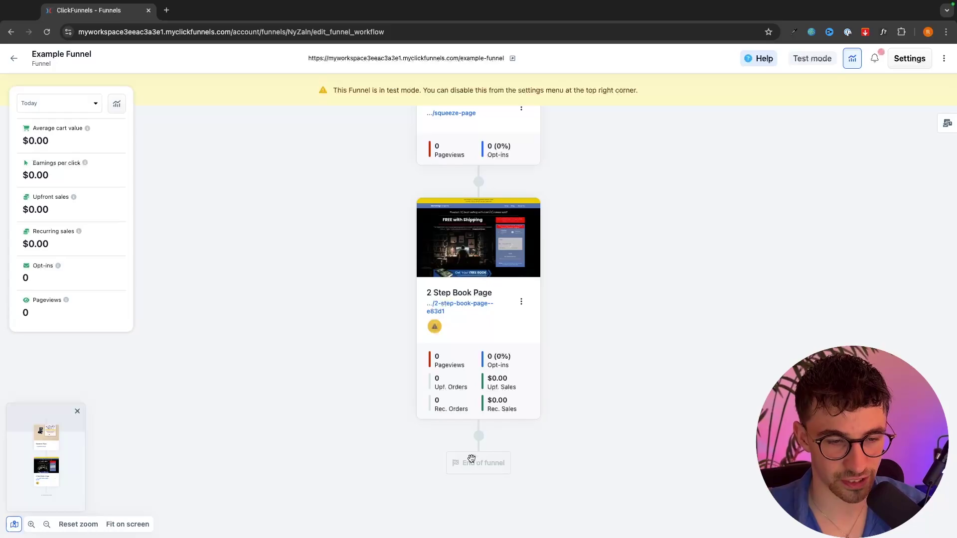